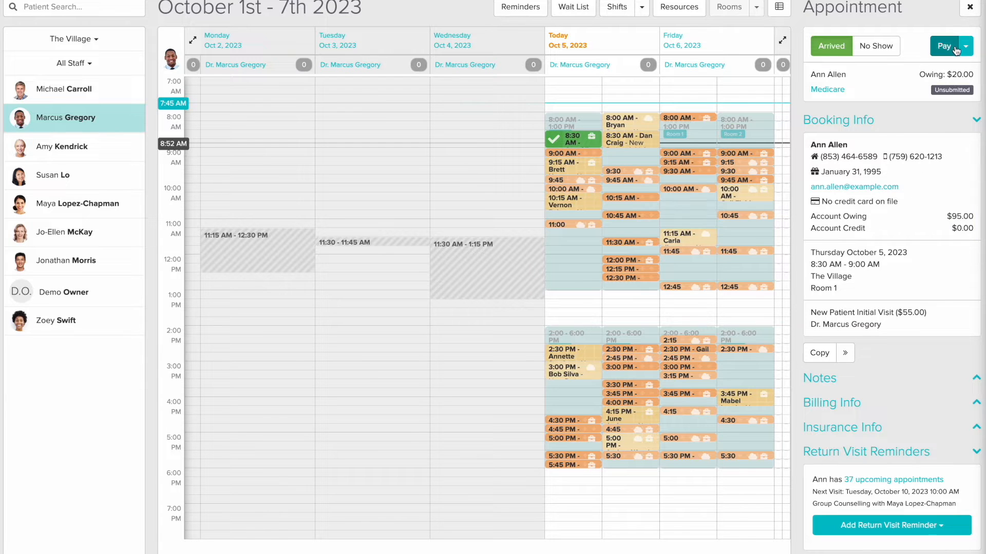
Show the appointment's payment options, including its receipt, superbill and CMS1500 print, email and PDF choices
{"action": "left_click", "coordinate": [963, 47]}
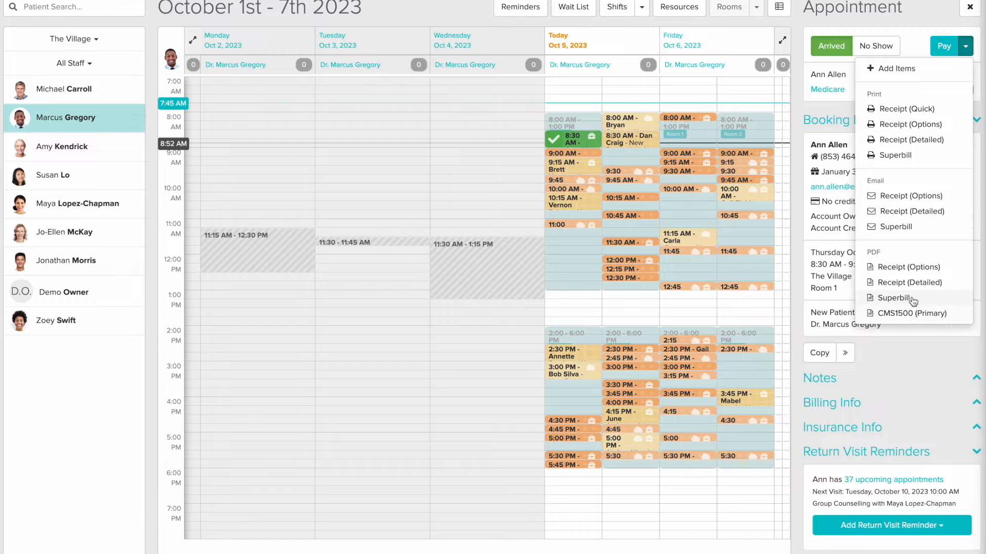
{"action": "left_click", "coordinate": [929, 348]}
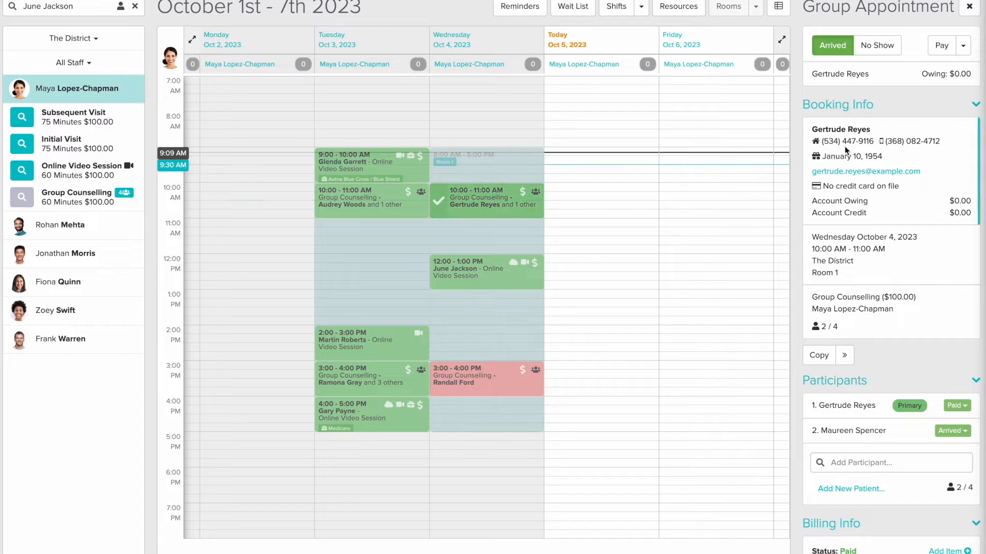
Open the patient's profile from the October 4 Group Counselling appointment and look over its details
{"action": "mouse_move", "coordinate": [854, 159]}
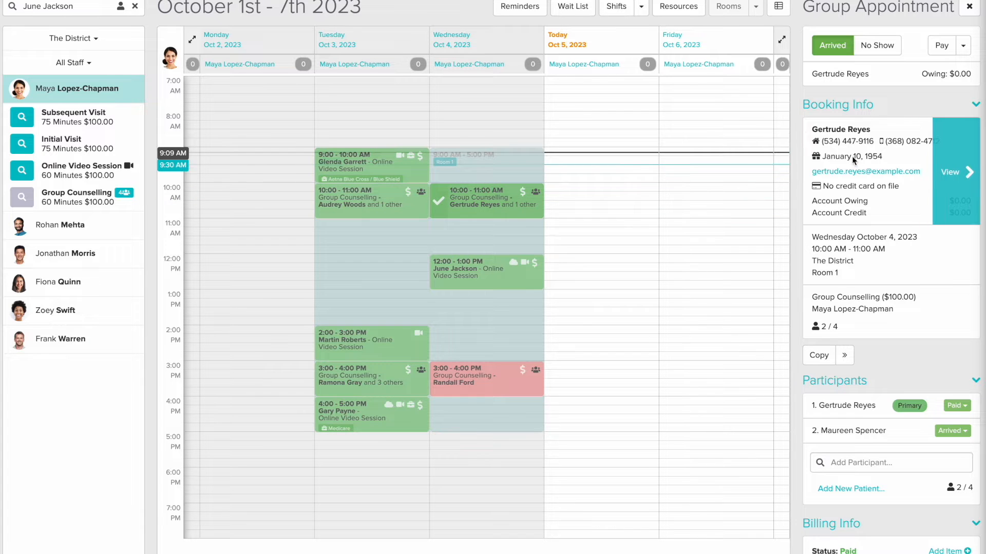
{"action": "left_click", "coordinate": [952, 175]}
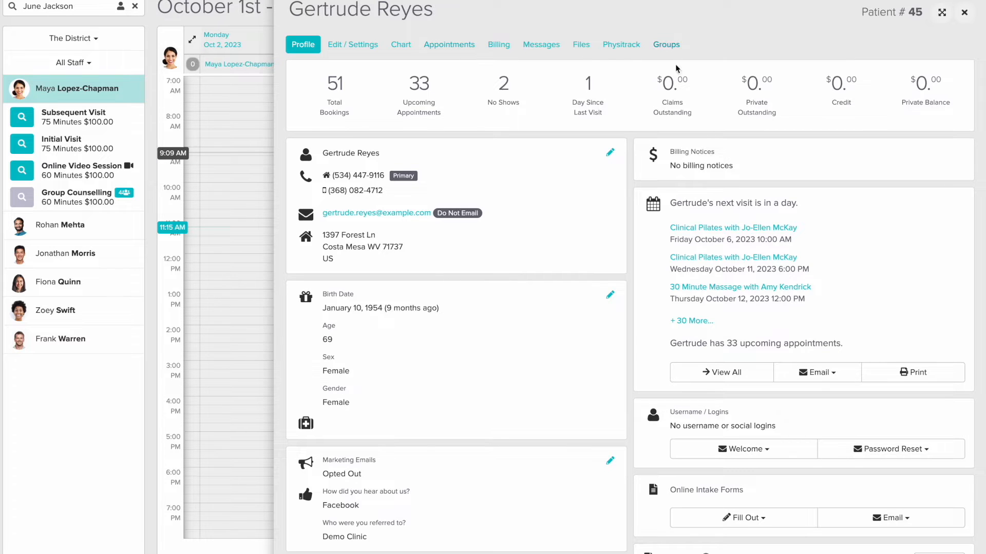
{"action": "scroll", "coordinate": [587, 304], "scroll_direction": "down", "scroll_amount": 2}
{"action": "scroll", "coordinate": [587, 307], "scroll_direction": "up", "scroll_amount": 2}
Open the patient's chart, read through the full October 4 session notes, and collapse the entry
{"action": "left_click", "coordinate": [403, 51]}
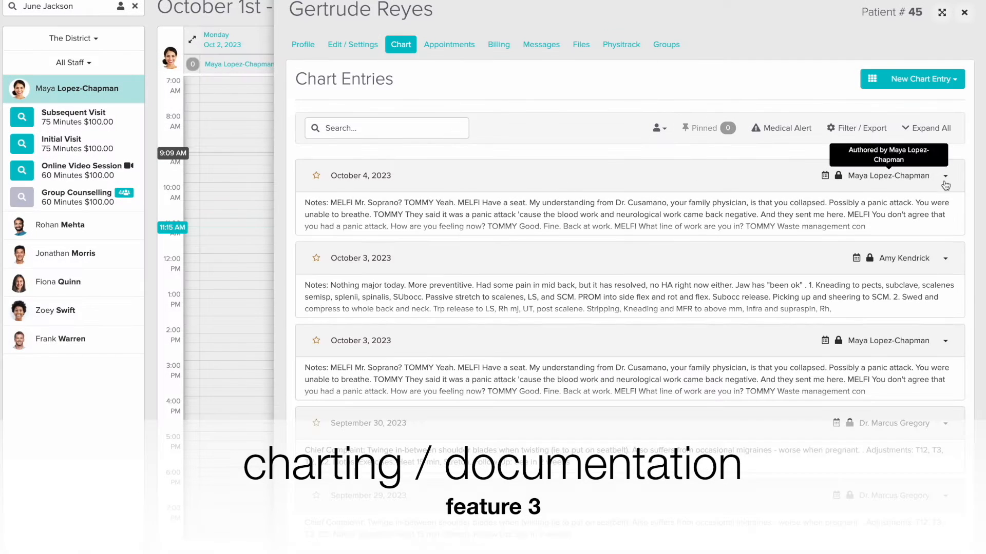
{"action": "left_click", "coordinate": [946, 178]}
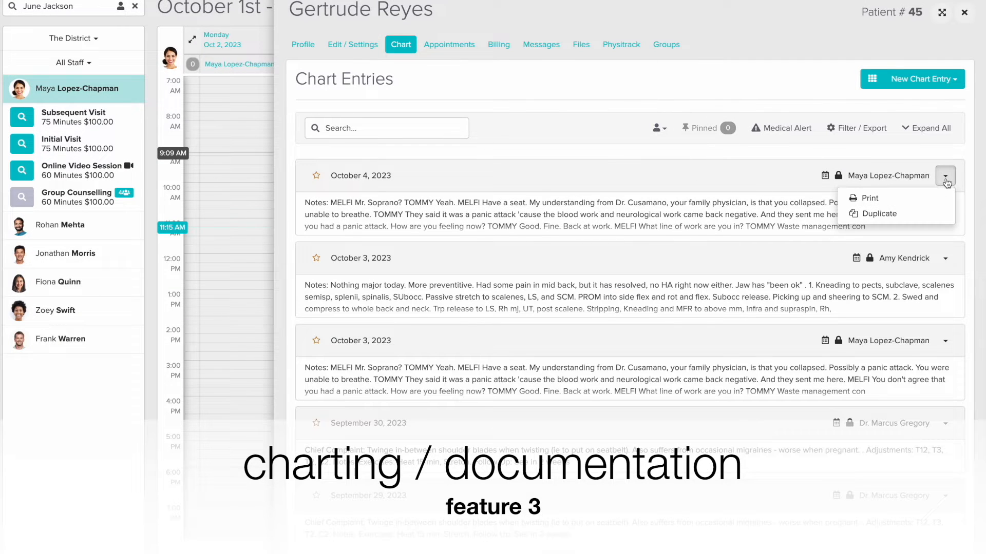
{"action": "left_click", "coordinate": [724, 218]}
{"action": "scroll", "coordinate": [649, 326], "scroll_direction": "down", "scroll_amount": 10}
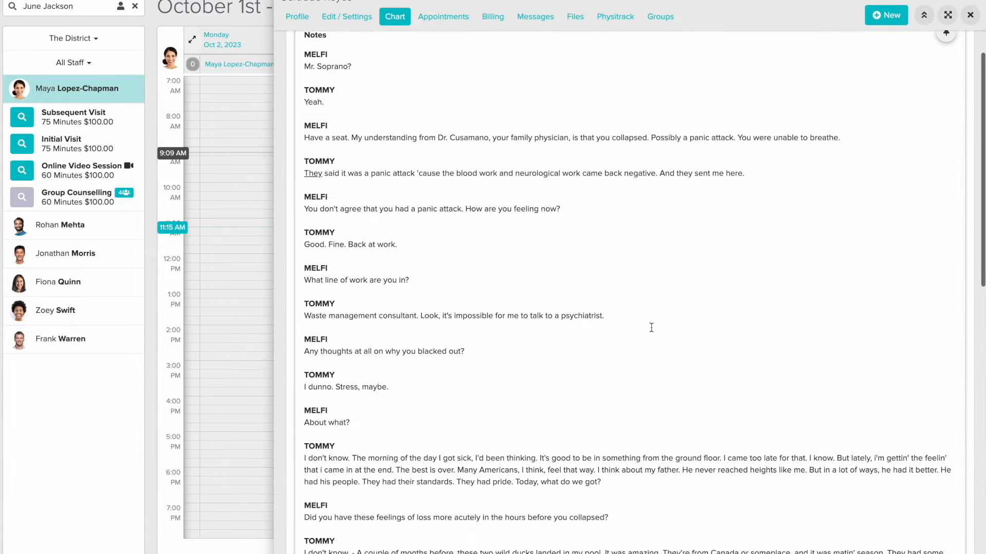
{"action": "scroll", "coordinate": [655, 333], "scroll_direction": "down", "scroll_amount": 1}
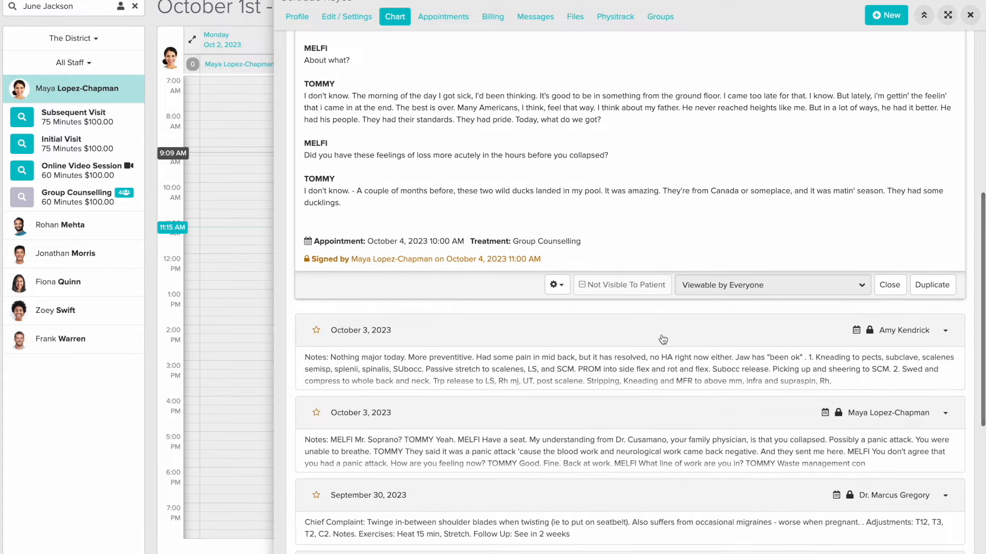
{"action": "scroll", "coordinate": [663, 339], "scroll_direction": "up", "scroll_amount": 15}
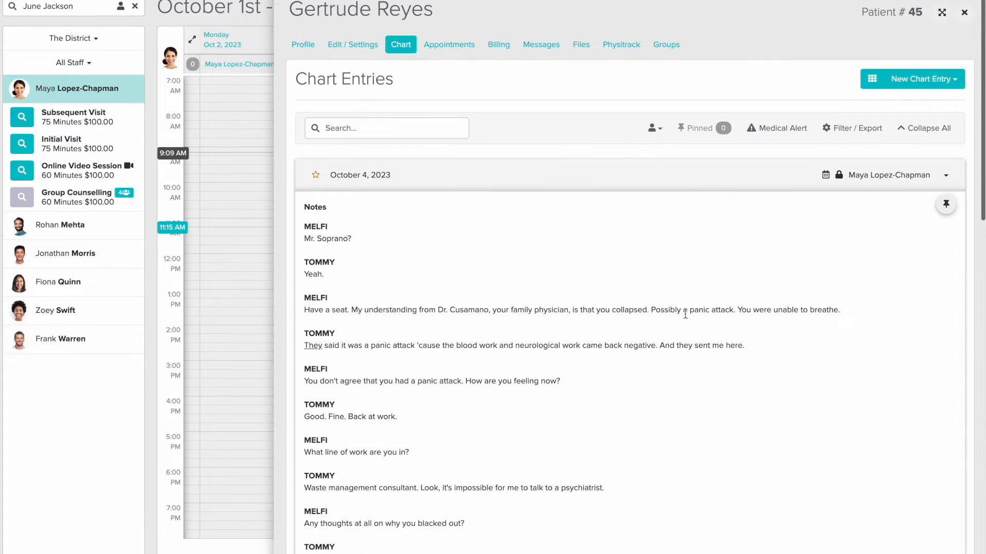
{"action": "left_click", "coordinate": [941, 179]}
Add a Chief Complaint chart entry for the October 4 appointment and close it unsigned with no text
{"action": "left_click", "coordinate": [956, 82]}
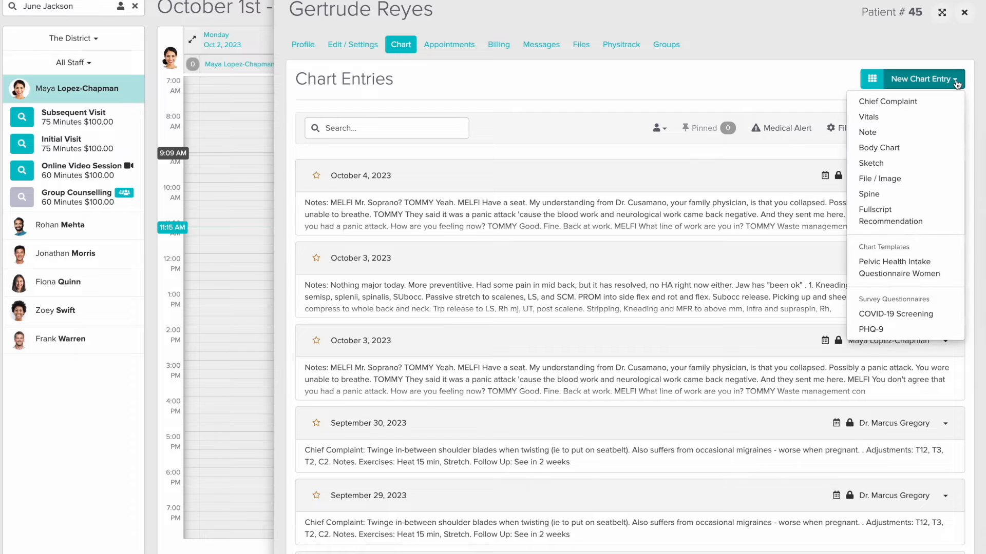
{"action": "left_click", "coordinate": [893, 101]}
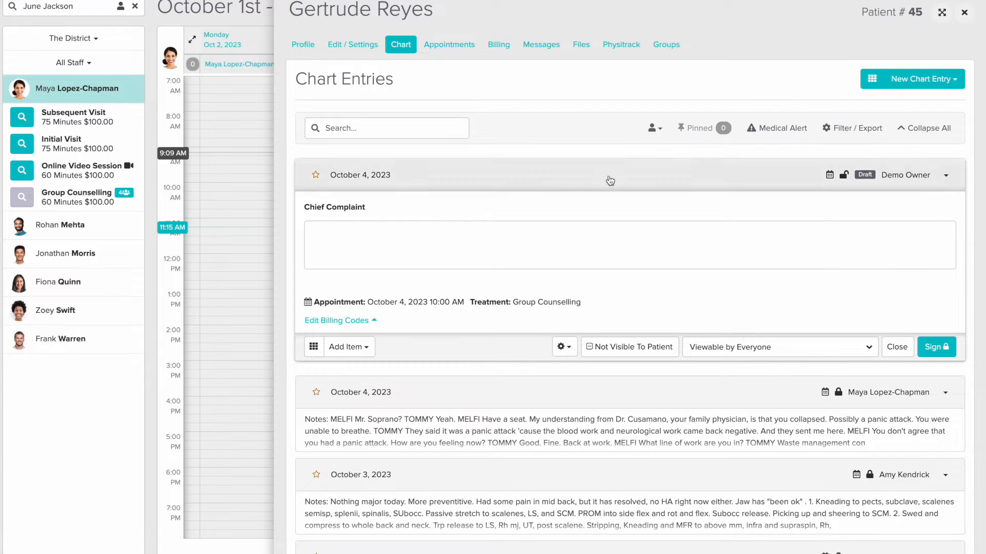
{"action": "left_click", "coordinate": [908, 349]}
Add a PHQ-9 survey questionnaire to the patient's chart and bring its rating questions into view
{"action": "left_click", "coordinate": [948, 81]}
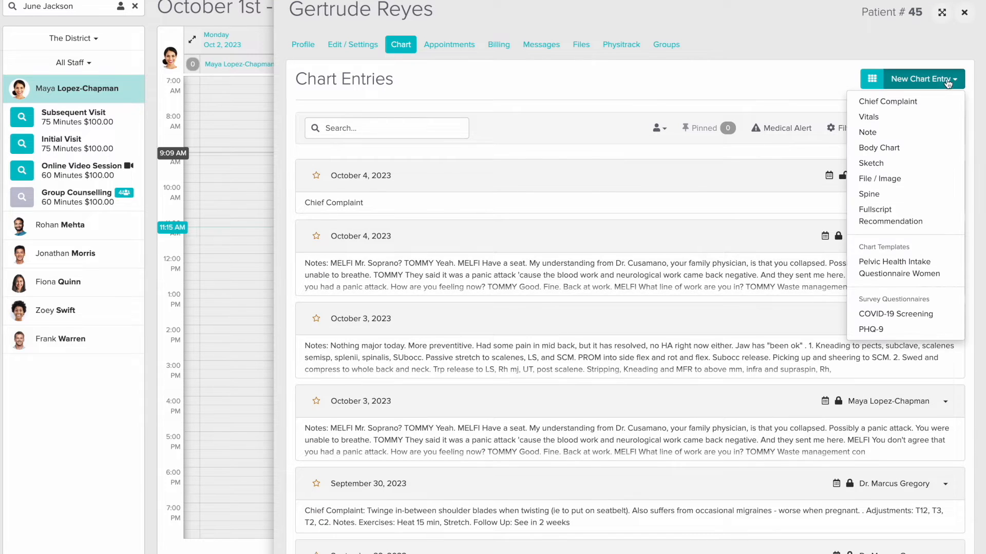
{"action": "left_click", "coordinate": [884, 330]}
{"action": "scroll", "coordinate": [606, 315], "scroll_direction": "down", "scroll_amount": 3}
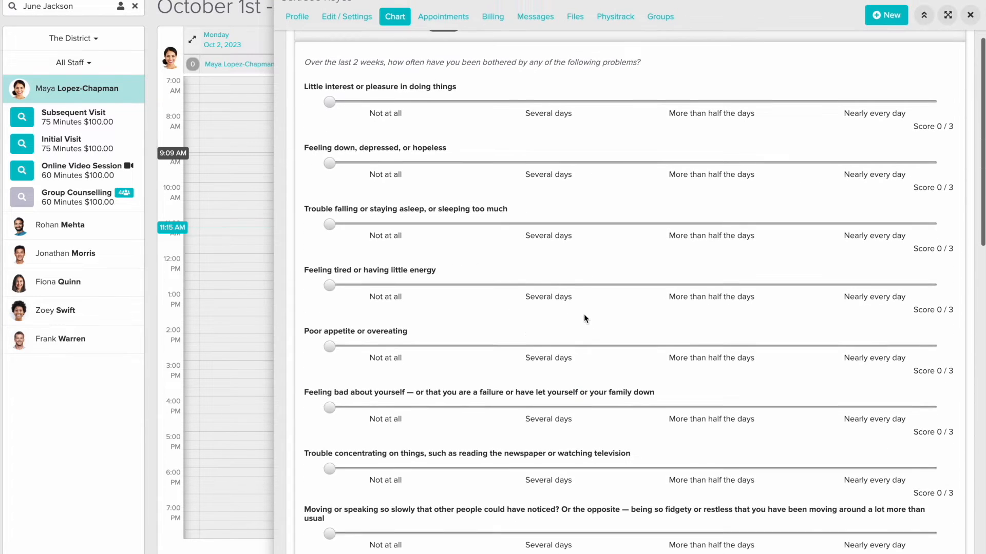
Try "Feeling down, depressed, or hopeless" at Several days and Nearly every day, and return it to Not at all
{"action": "left_click_drag", "start_coordinate": [330, 164], "coordinate": [544, 168]}
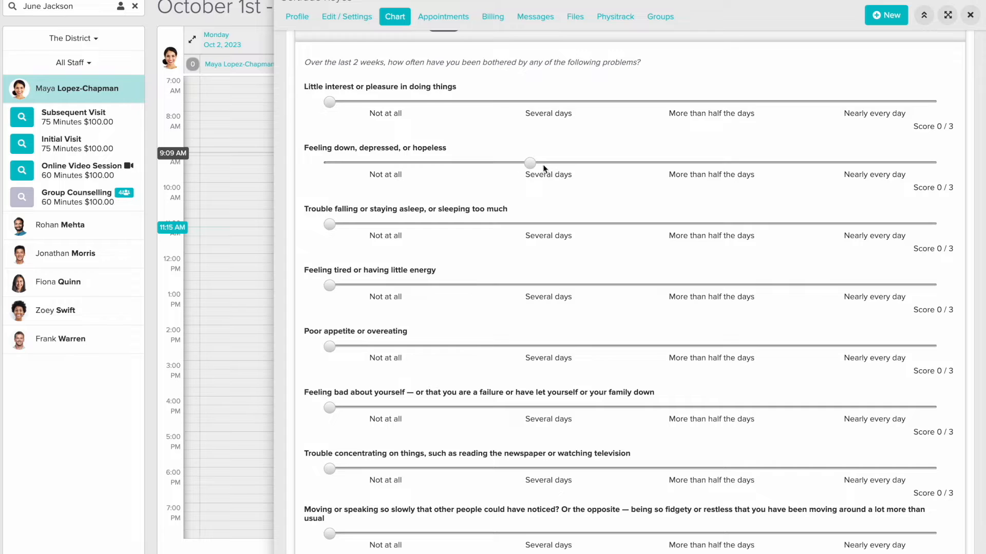
{"action": "left_click_drag", "start_coordinate": [794, 169], "coordinate": [893, 169]}
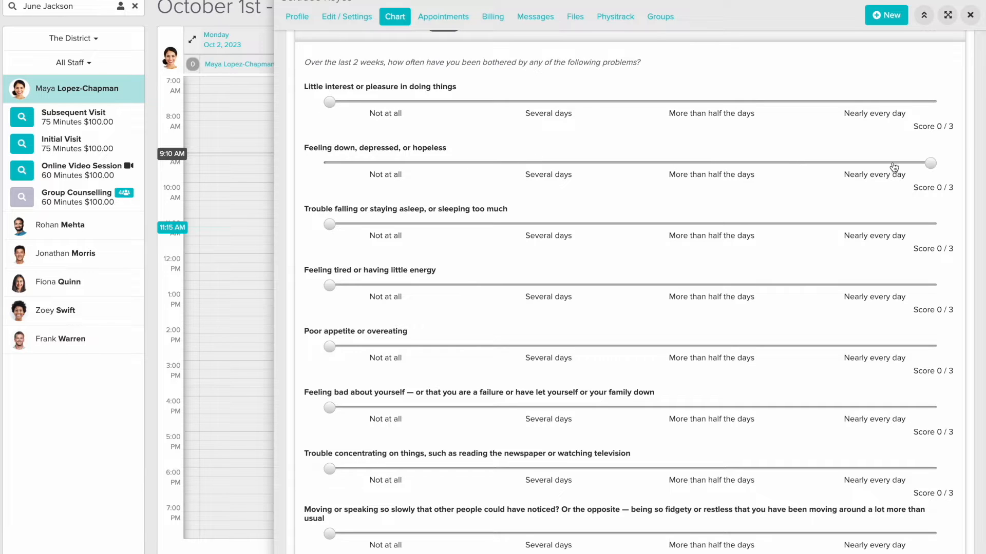
{"action": "left_click", "coordinate": [348, 165]}
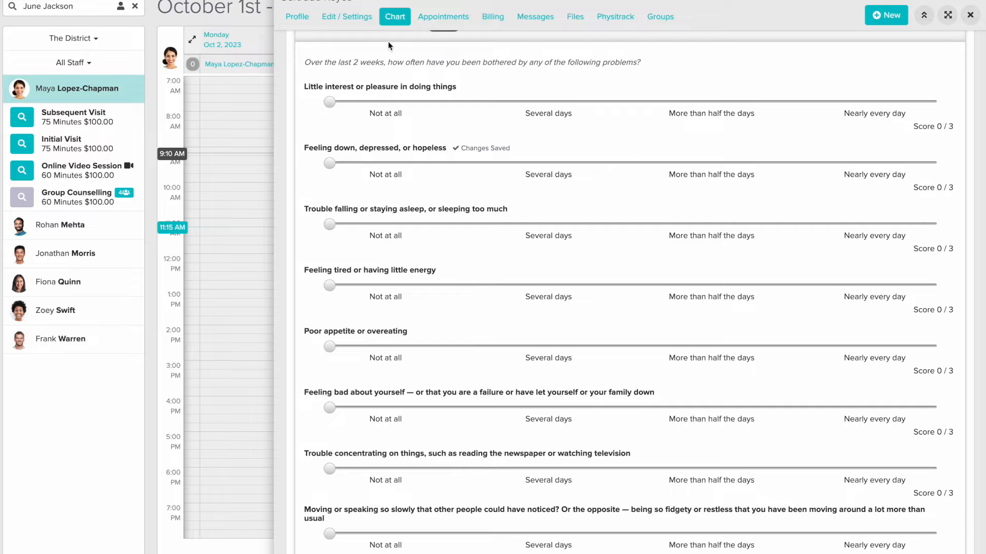
Close the PHQ-9 chart entry view and look over the patient's profile
{"action": "left_click", "coordinate": [970, 20]}
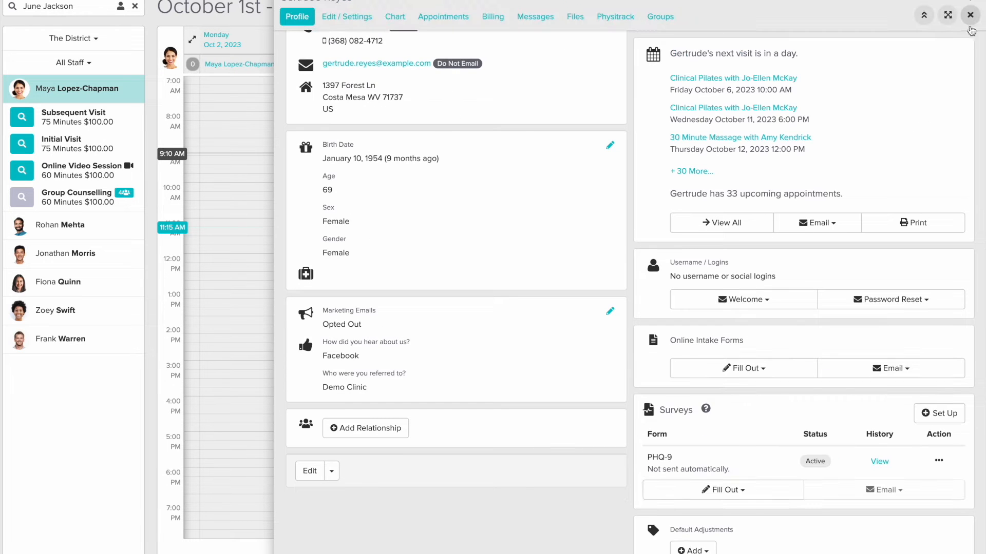
{"action": "scroll", "coordinate": [838, 314], "scroll_direction": "down", "scroll_amount": 1}
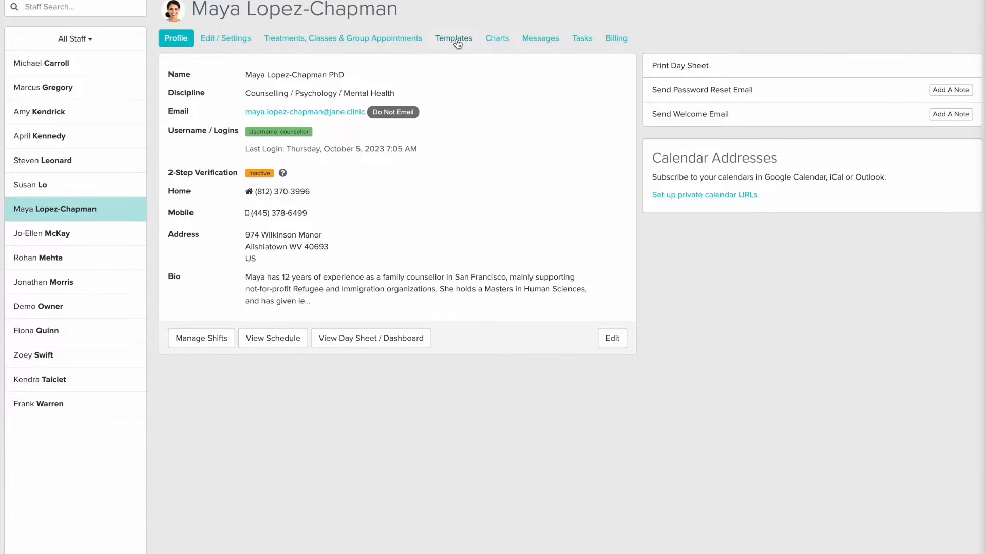
Open the counsellor's chart templates, examine the fields of the personal counseling template, and return to the template list
{"action": "left_click", "coordinate": [454, 39]}
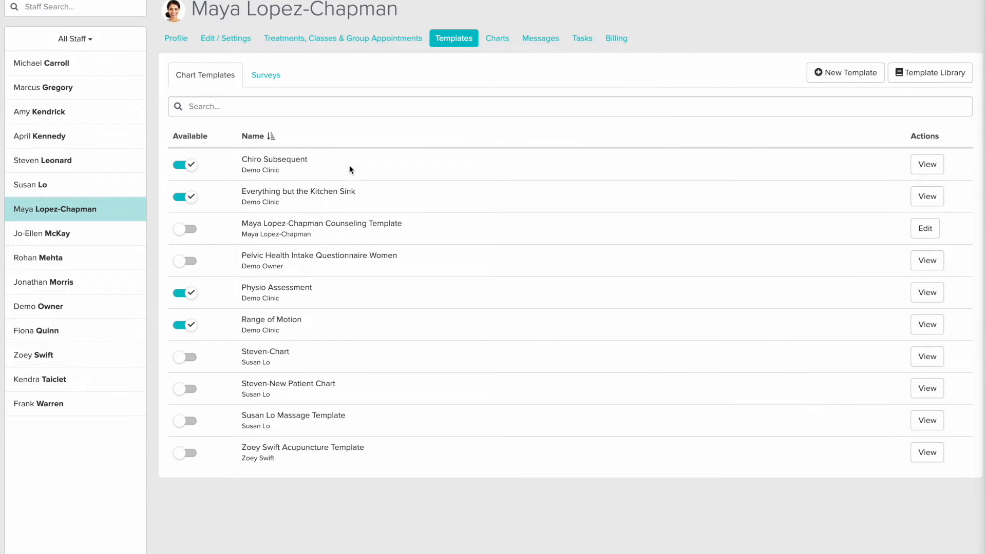
{"action": "left_click", "coordinate": [193, 232]}
{"action": "left_click", "coordinate": [194, 234]}
{"action": "left_click", "coordinate": [934, 234]}
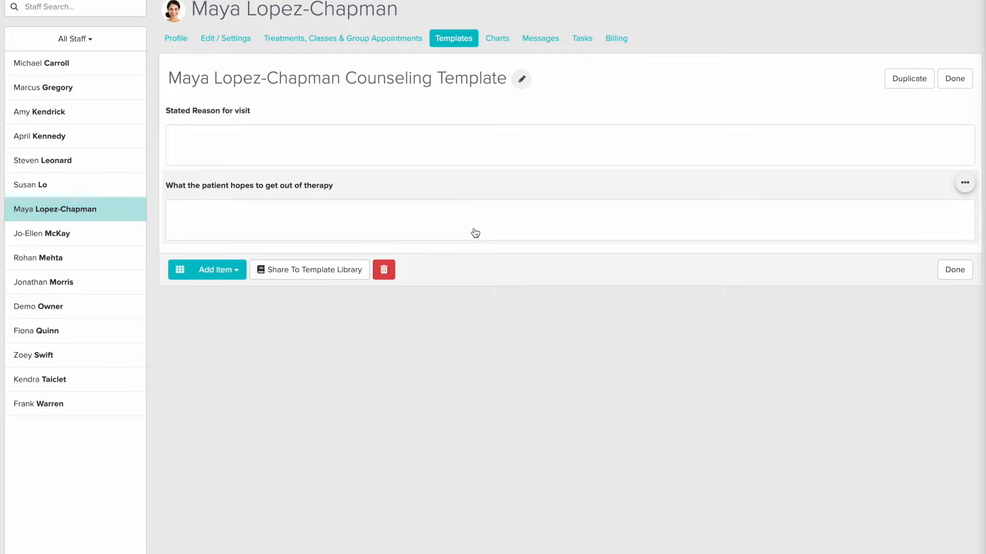
{"action": "left_click", "coordinate": [954, 269]}
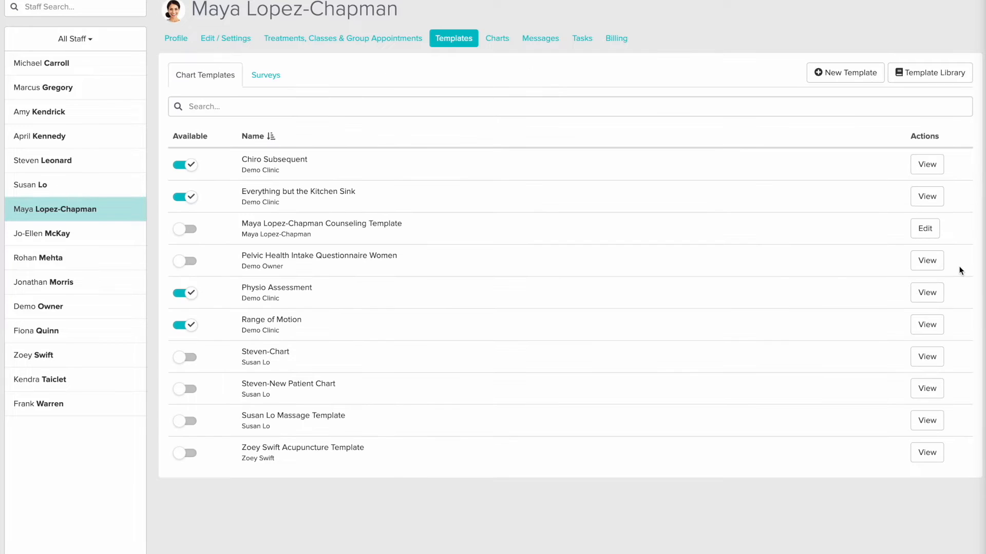
Check the counsellor's shared treatments, and open the SOAP Session Note template to examine its checkbox sections
{"action": "left_click", "coordinate": [377, 41]}
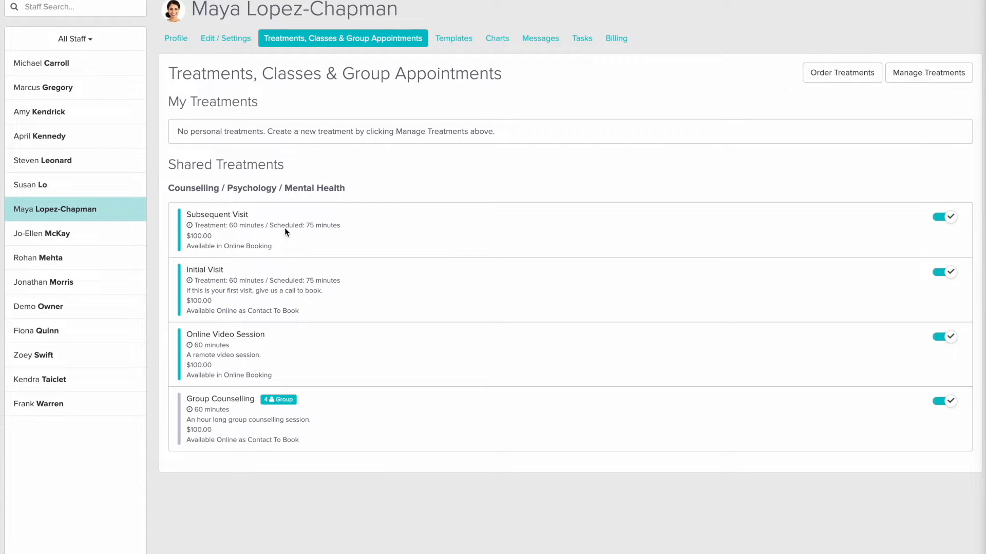
{"action": "left_click", "coordinate": [453, 38]}
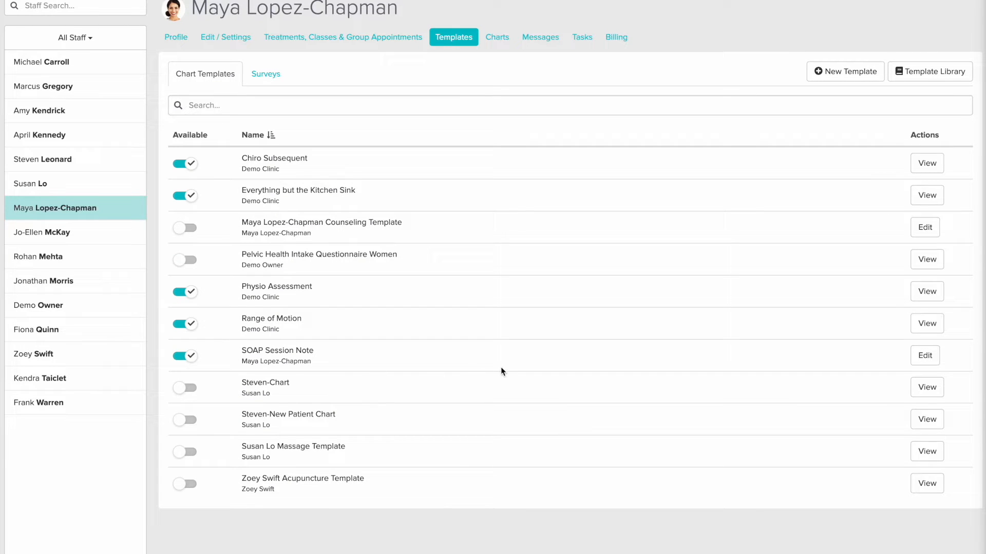
{"action": "left_click", "coordinate": [924, 356]}
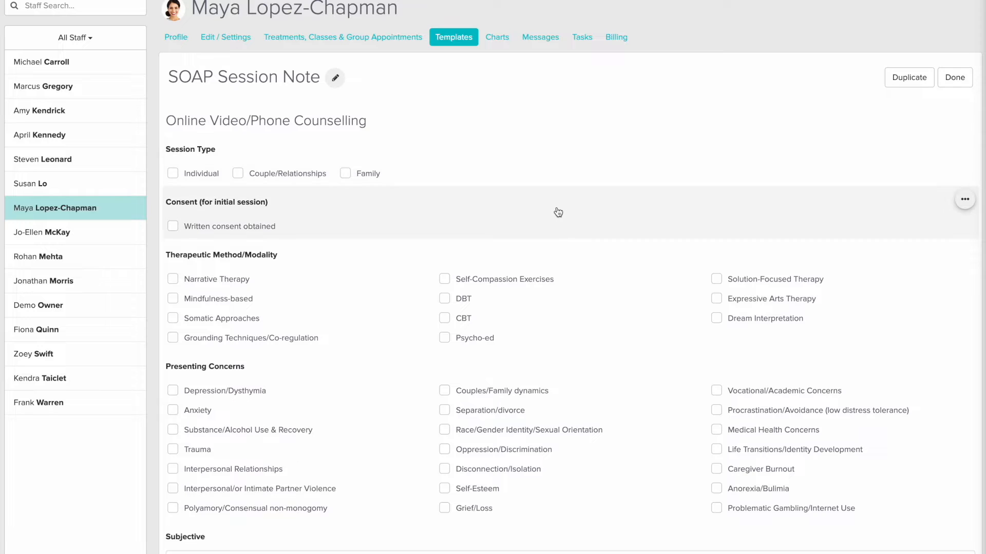
{"action": "scroll", "coordinate": [549, 208], "scroll_direction": "down", "scroll_amount": 2}
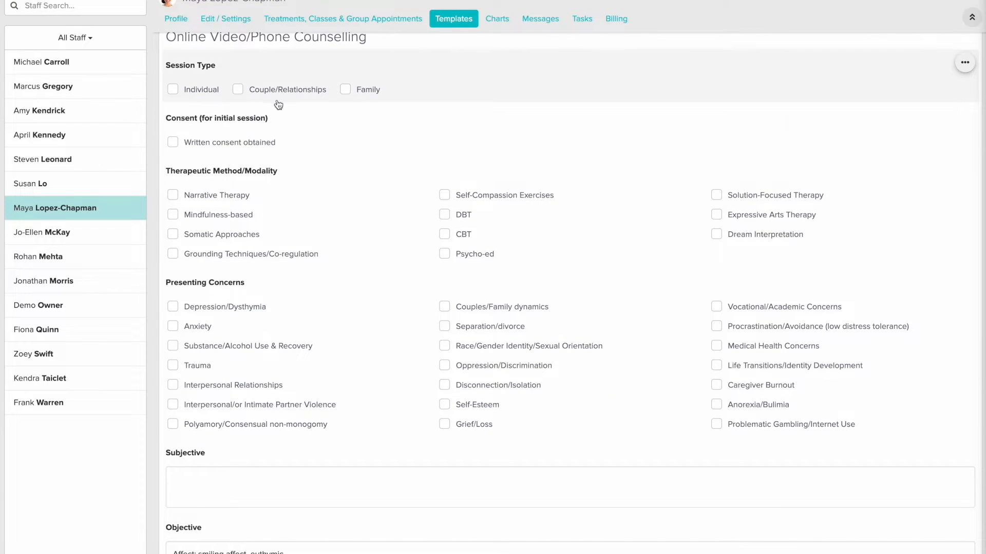
Inspect the label, layout and options of the Therapeutic Method/Modality checkboxes and leave without saving
{"action": "left_click", "coordinate": [964, 114]}
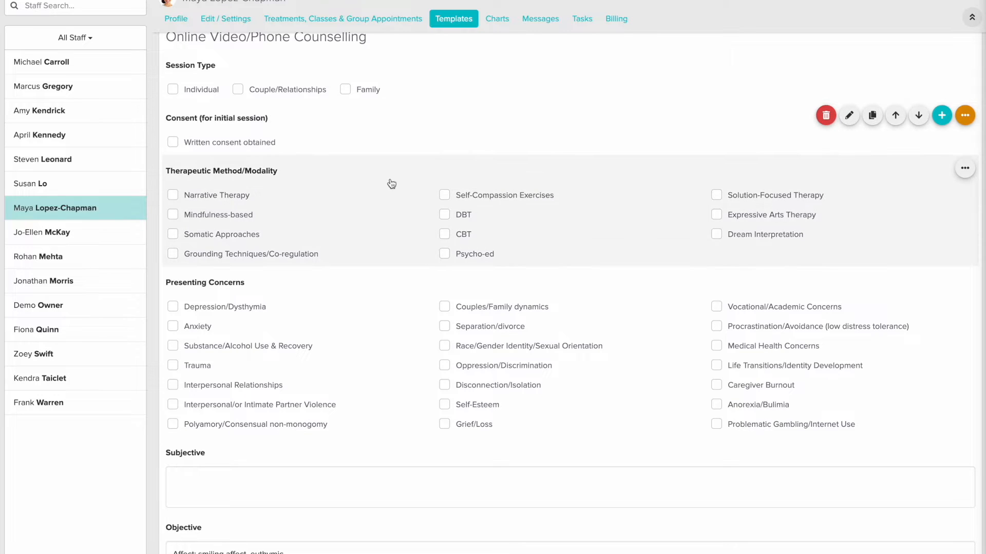
{"action": "double_click", "coordinate": [391, 174]}
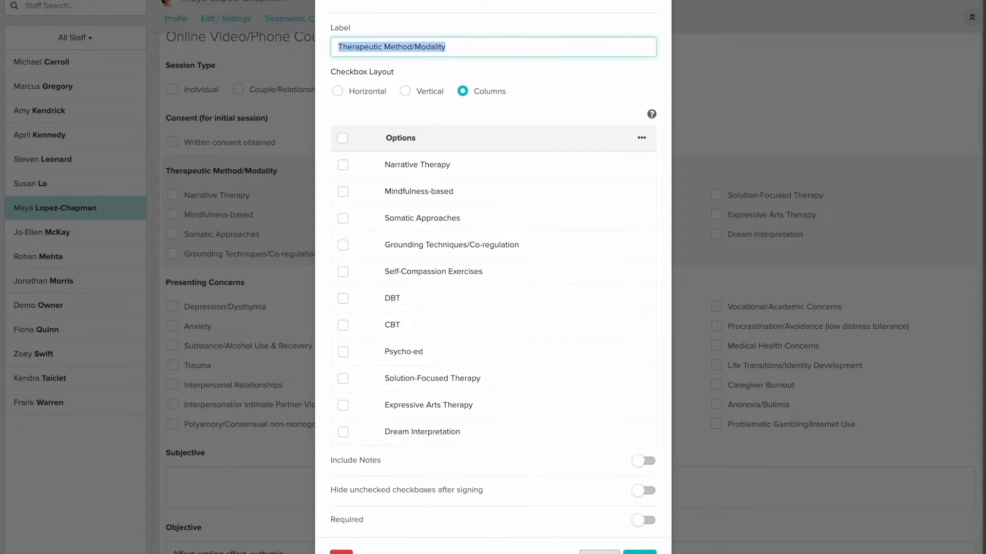
{"action": "left_click", "coordinate": [600, 551]}
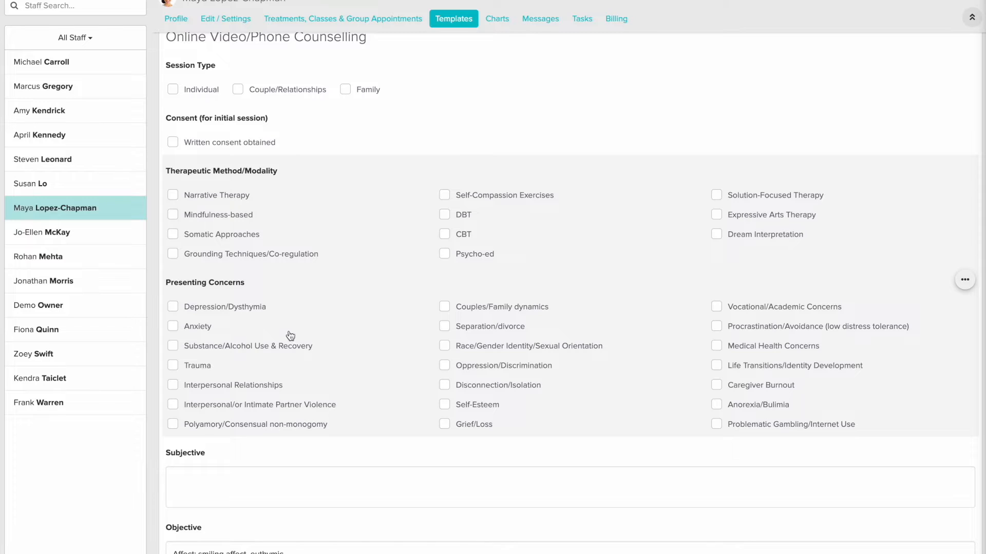
Try adding the default text "hehehe hello" to the template's Subjective note and discard the edit
{"action": "scroll", "coordinate": [759, 377], "scroll_direction": "down", "scroll_amount": 2}
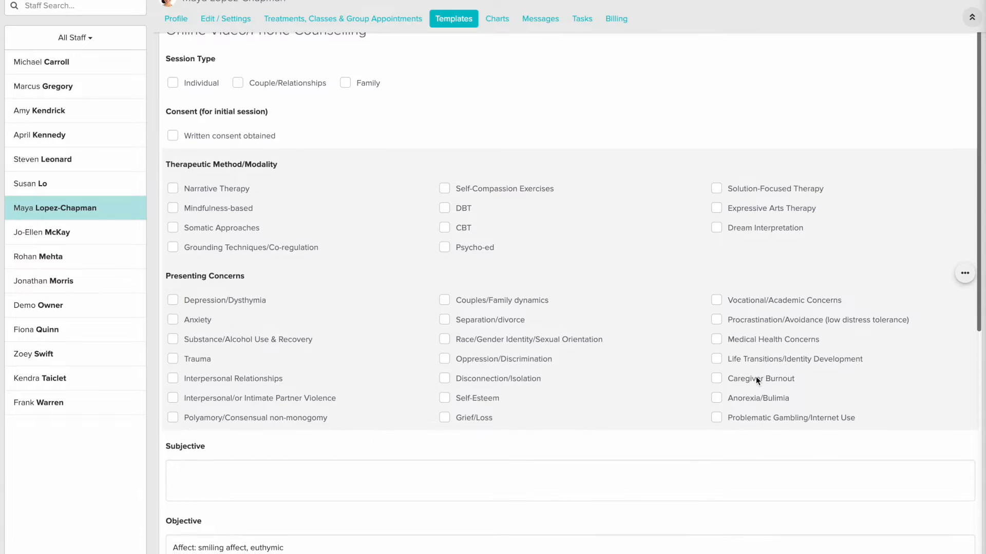
{"action": "left_click", "coordinate": [244, 387]}
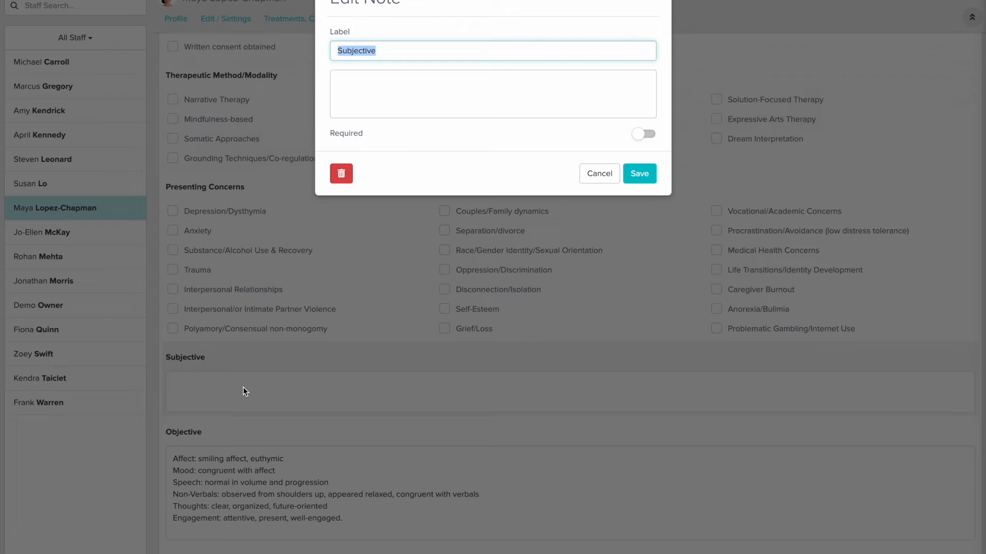
{"action": "left_click", "coordinate": [532, 108]}
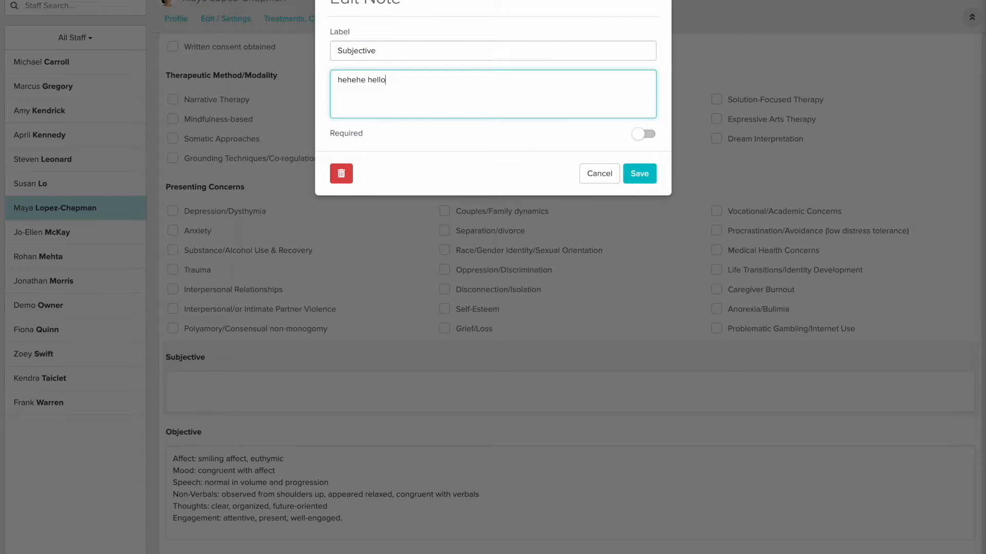
{"action": "left_click", "coordinate": [597, 173]}
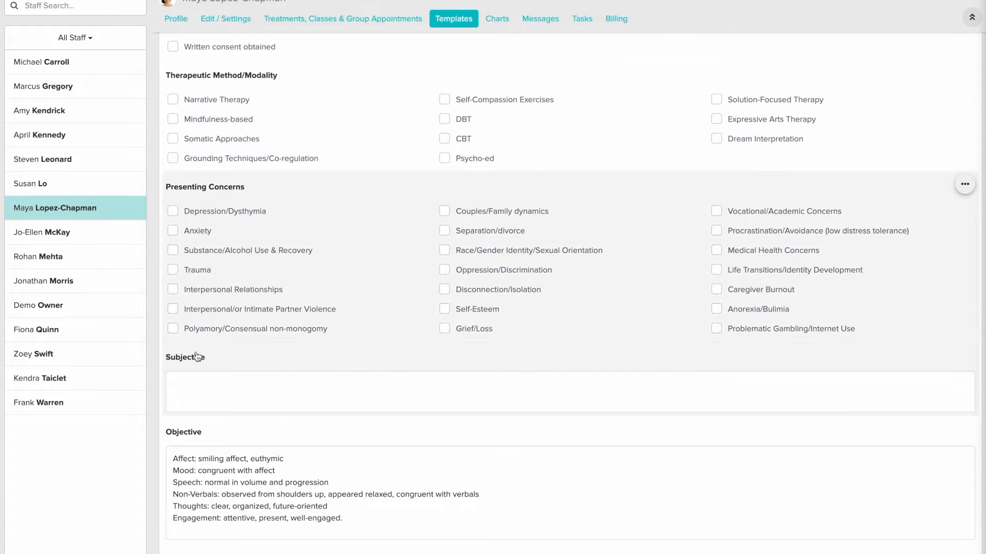
Examine the Objective, Assessment and Risk Profile sections of the SOAP Session Note template
{"action": "scroll", "coordinate": [444, 411], "scroll_direction": "down", "scroll_amount": 3}
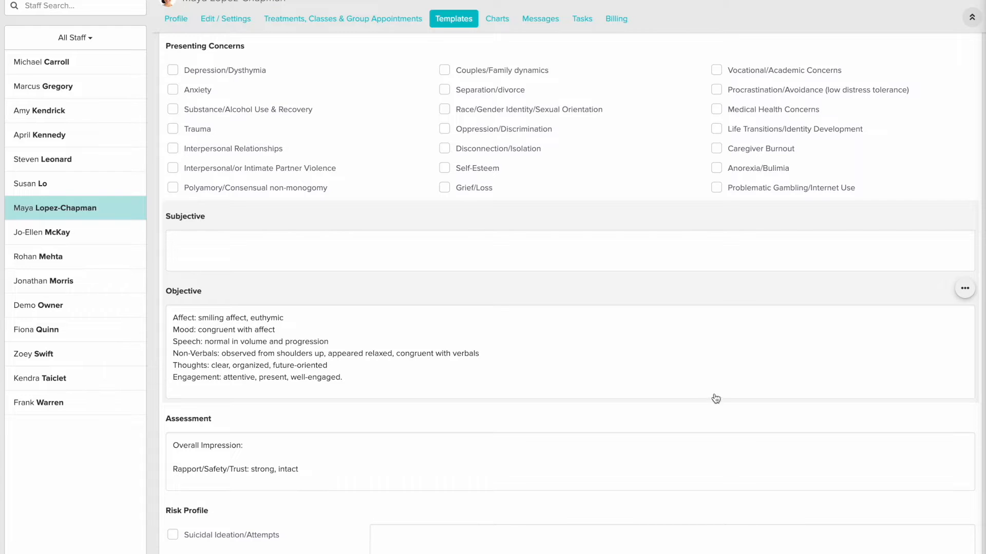
{"action": "scroll", "coordinate": [695, 395], "scroll_direction": "down", "scroll_amount": 2}
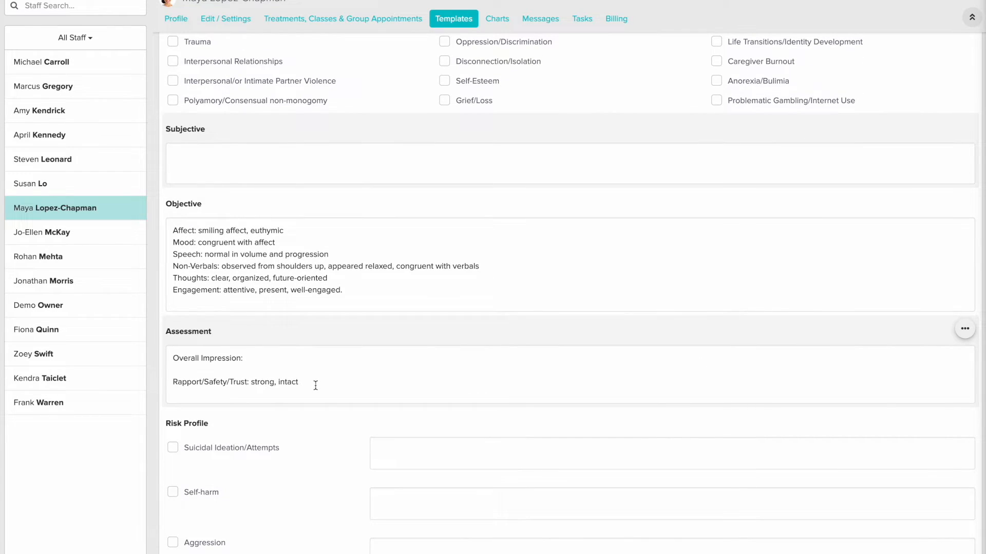
{"action": "scroll", "coordinate": [320, 386], "scroll_direction": "down", "scroll_amount": 2}
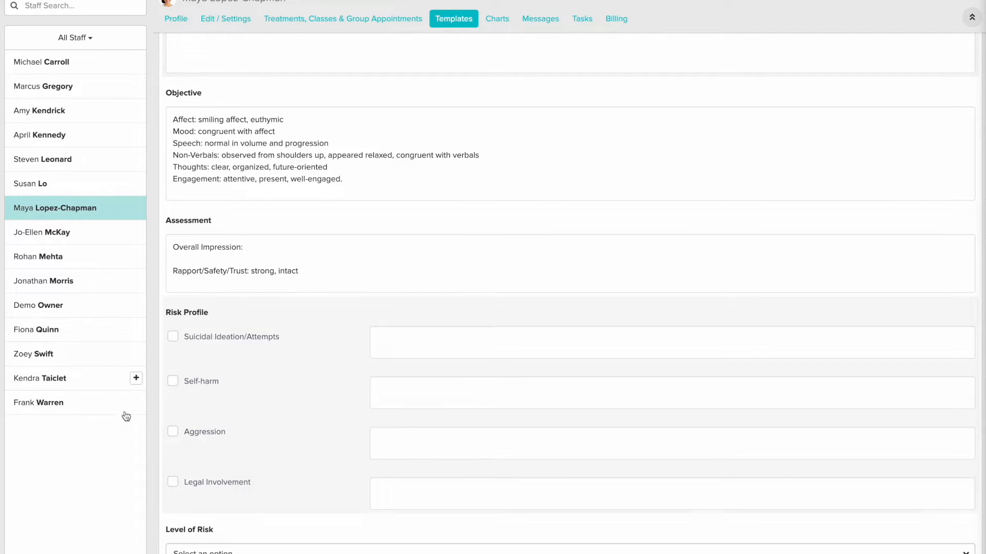
Inspect the Risk Profile checkbox settings, try the Required option, and discard the edit
{"action": "left_click", "coordinate": [171, 338]}
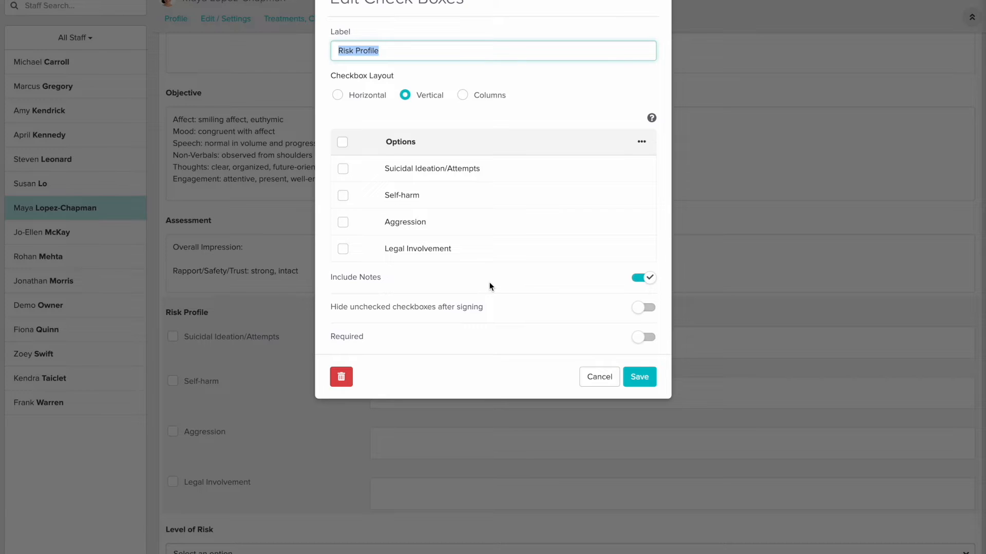
{"action": "left_click", "coordinate": [653, 338]}
{"action": "left_click", "coordinate": [652, 338]}
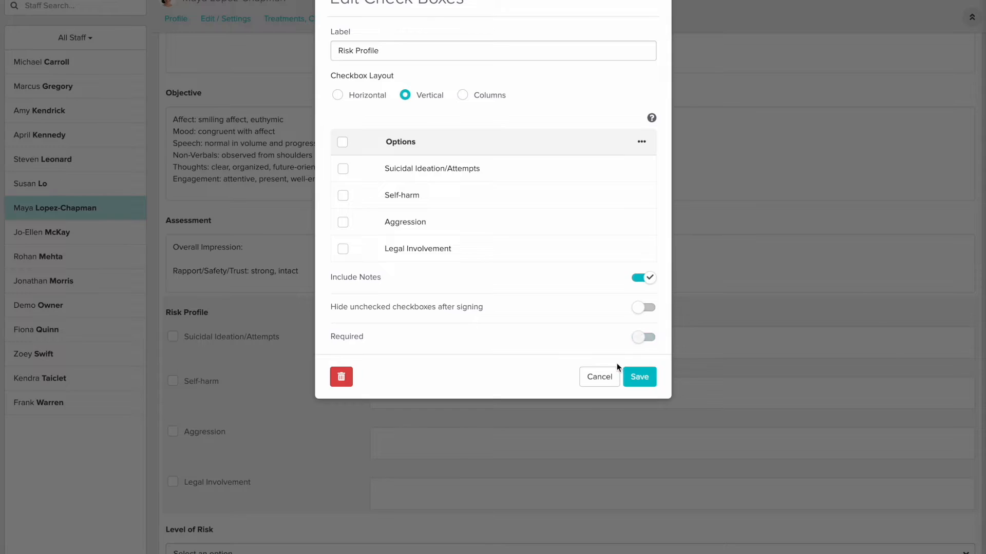
{"action": "left_click", "coordinate": [596, 377]}
{"action": "scroll", "coordinate": [413, 432], "scroll_direction": "down", "scroll_amount": 1}
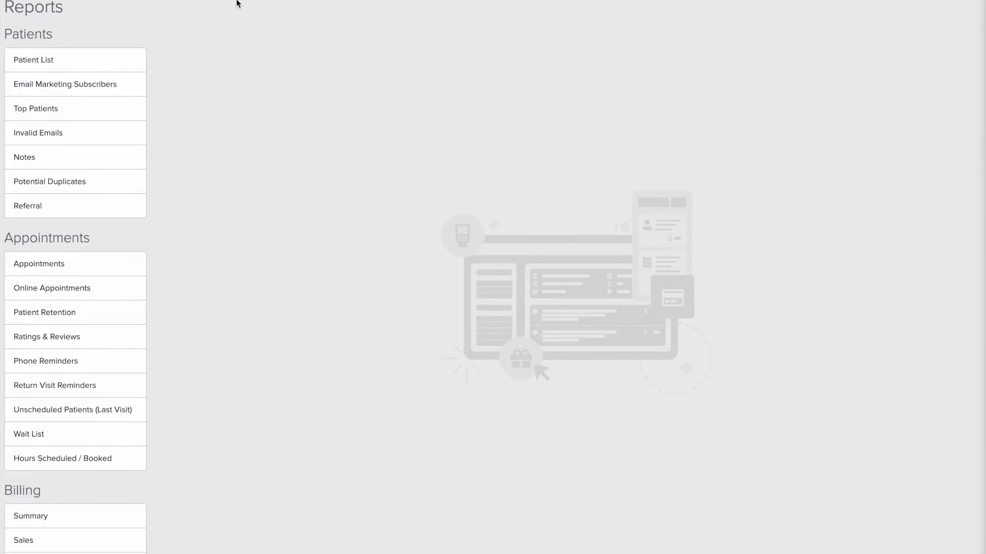
Open the Patient List report and look through its patient records and columns
{"action": "left_click", "coordinate": [72, 62]}
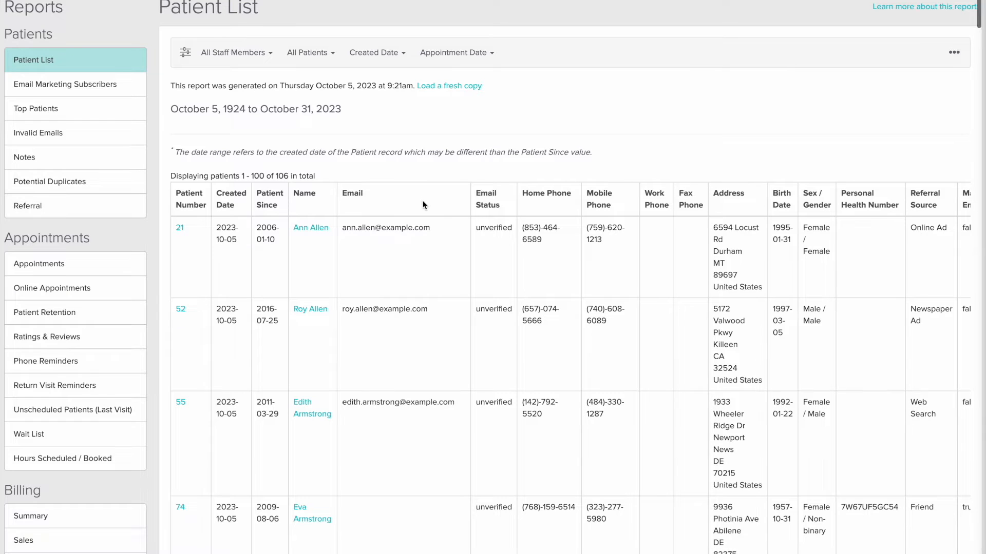
{"action": "scroll", "coordinate": [423, 204], "scroll_direction": "down", "scroll_amount": 4}
{"action": "scroll", "coordinate": [494, 164], "scroll_direction": "up", "scroll_amount": 3}
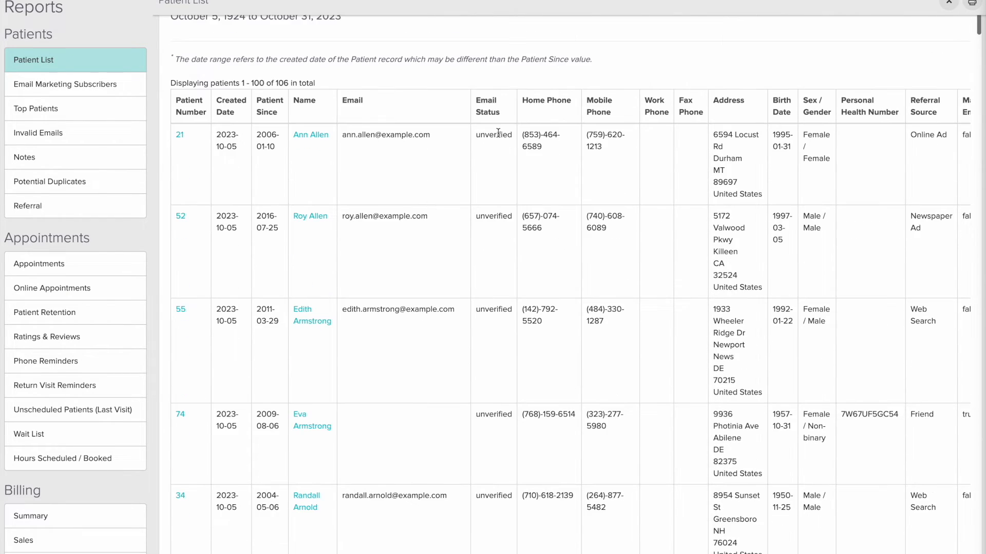
{"action": "scroll", "coordinate": [344, 190], "scroll_direction": "up", "scroll_amount": 2}
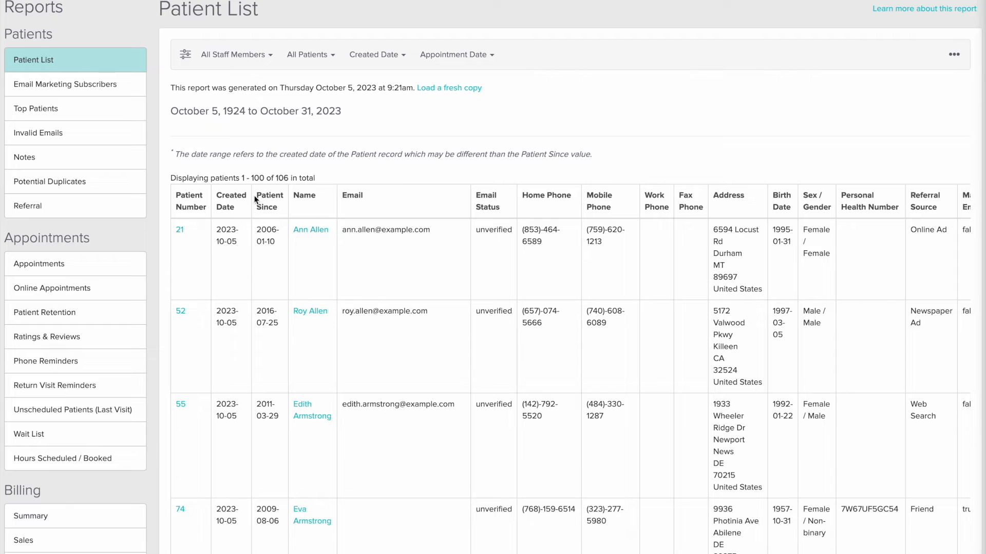
View the Potential Duplicates report and the patient Notes report, including the note status filter choices
{"action": "left_click", "coordinate": [52, 180]}
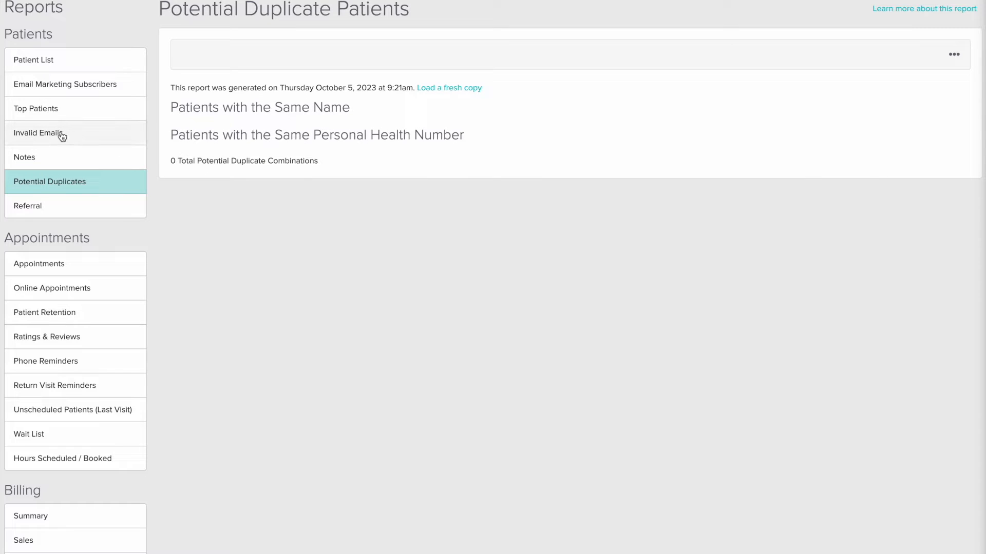
{"action": "left_click", "coordinate": [58, 160]}
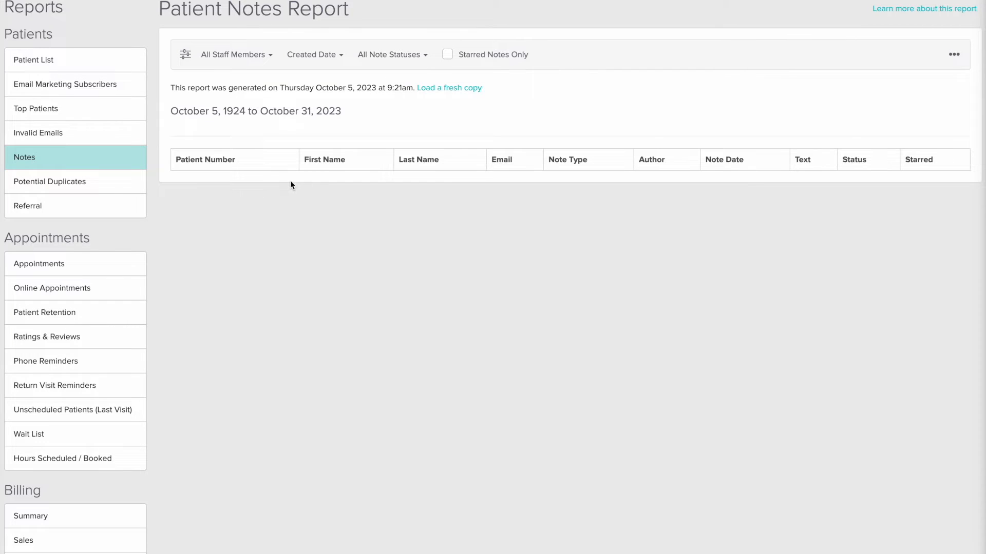
{"action": "left_click", "coordinate": [424, 57]}
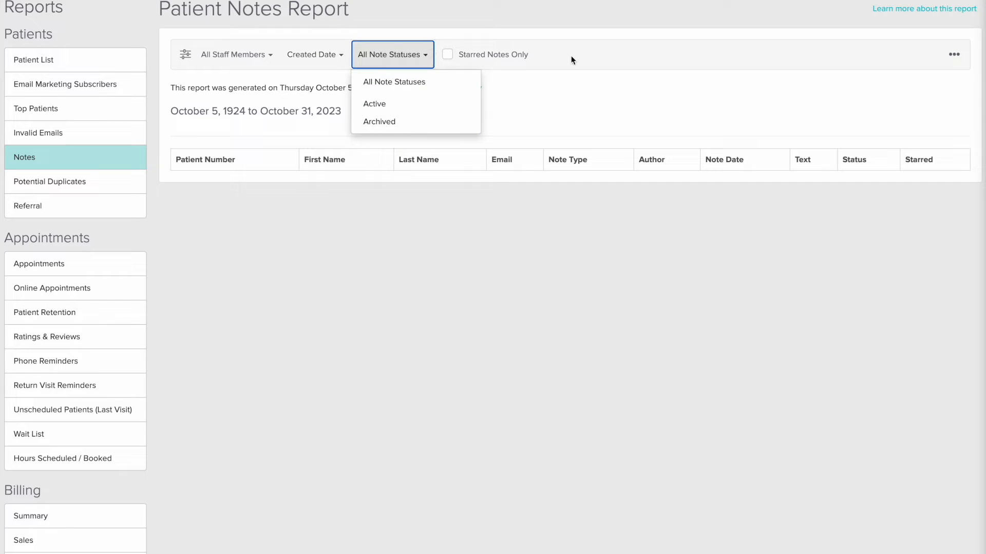
{"action": "left_click", "coordinate": [616, 59]}
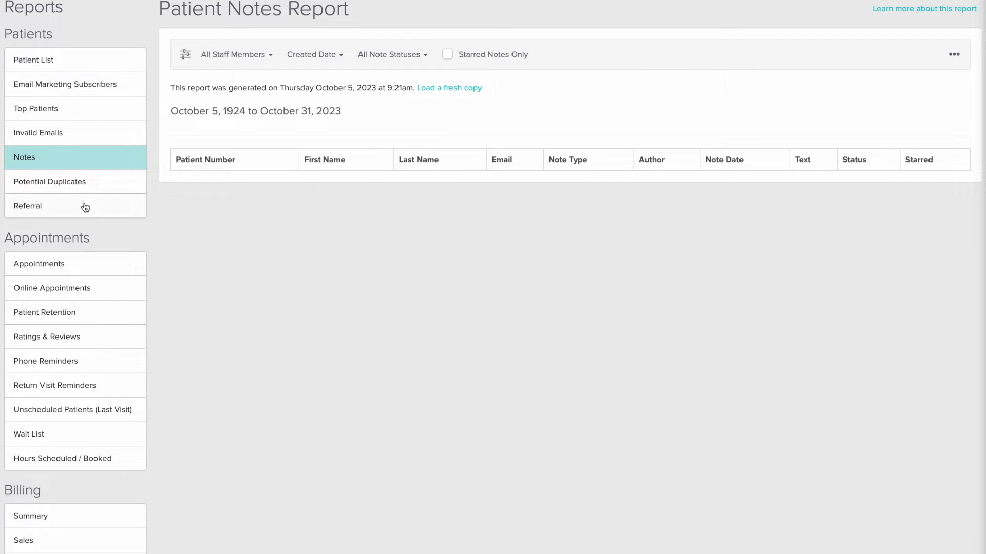
View the Appointments report and review the Patient Retention report's clinic totals and location breakdowns
{"action": "left_click", "coordinate": [81, 265]}
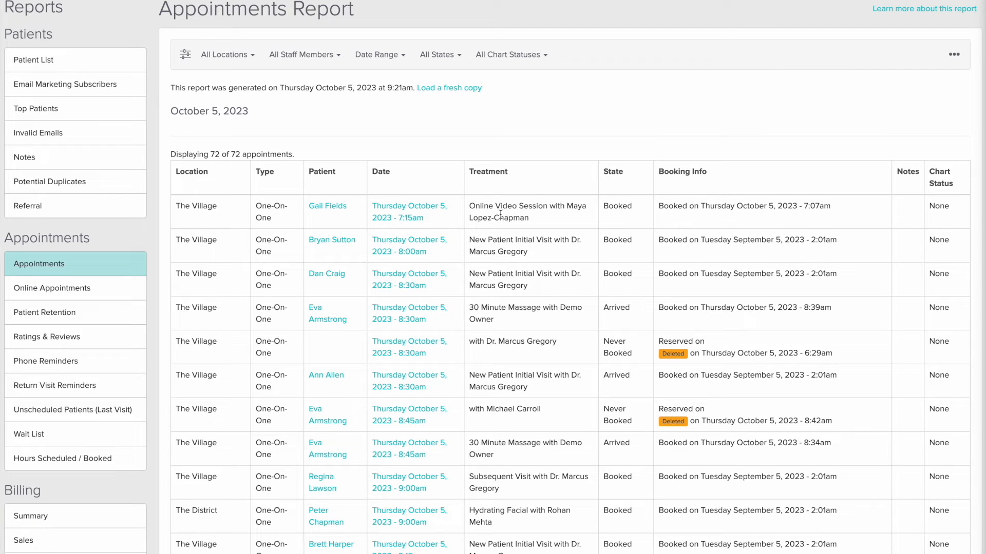
{"action": "scroll", "coordinate": [79, 290], "scroll_direction": "down", "scroll_amount": 1}
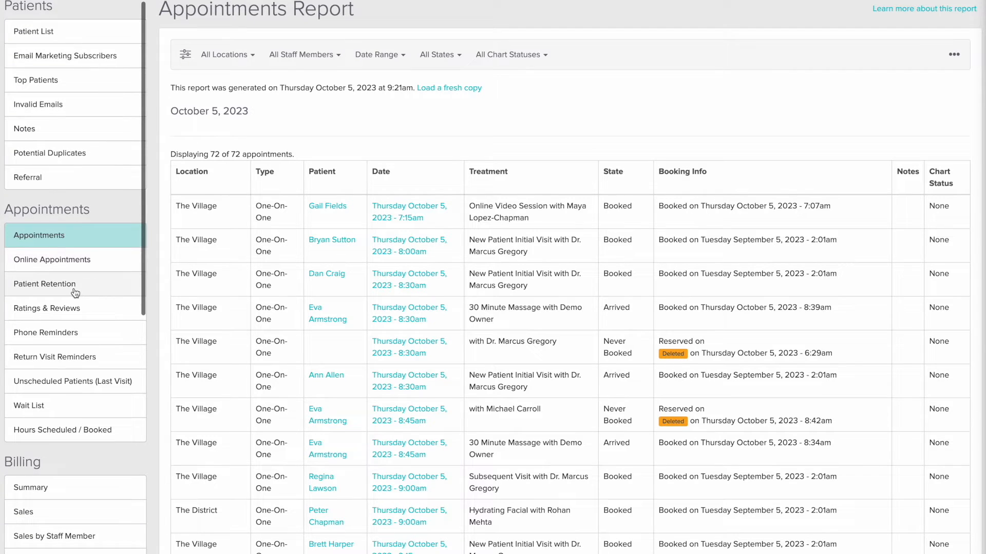
{"action": "left_click", "coordinate": [77, 290]}
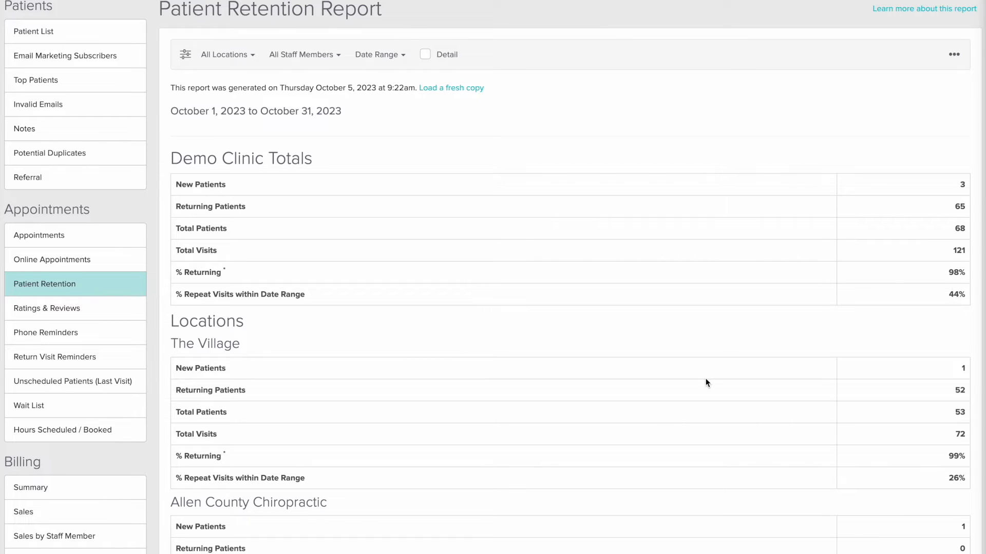
{"action": "scroll", "coordinate": [704, 380], "scroll_direction": "down", "scroll_amount": 4}
{"action": "scroll", "coordinate": [704, 384], "scroll_direction": "down", "scroll_amount": 1}
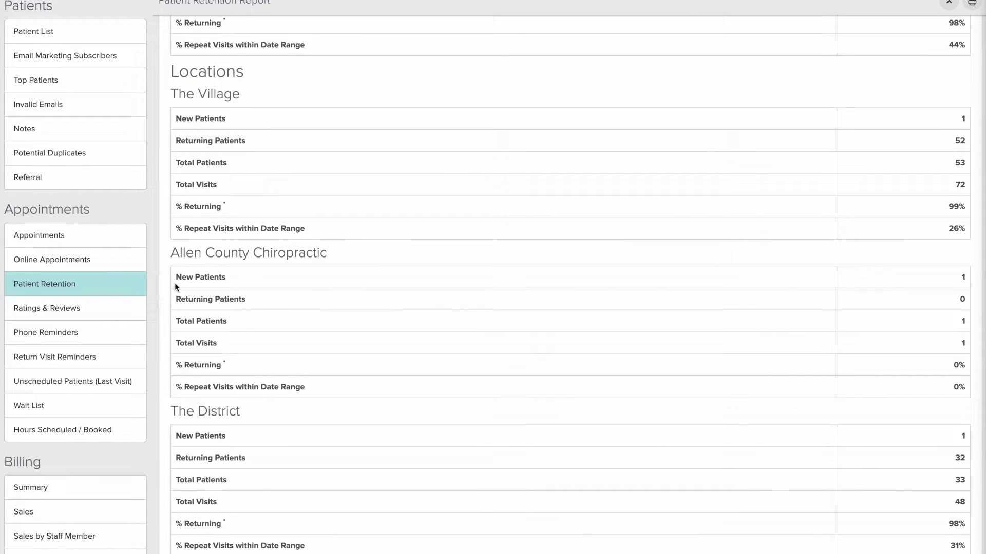
Review the staff scores and feedback in Ratings & Reviews, and open the Hours Scheduled / Booked report
{"action": "left_click", "coordinate": [85, 308]}
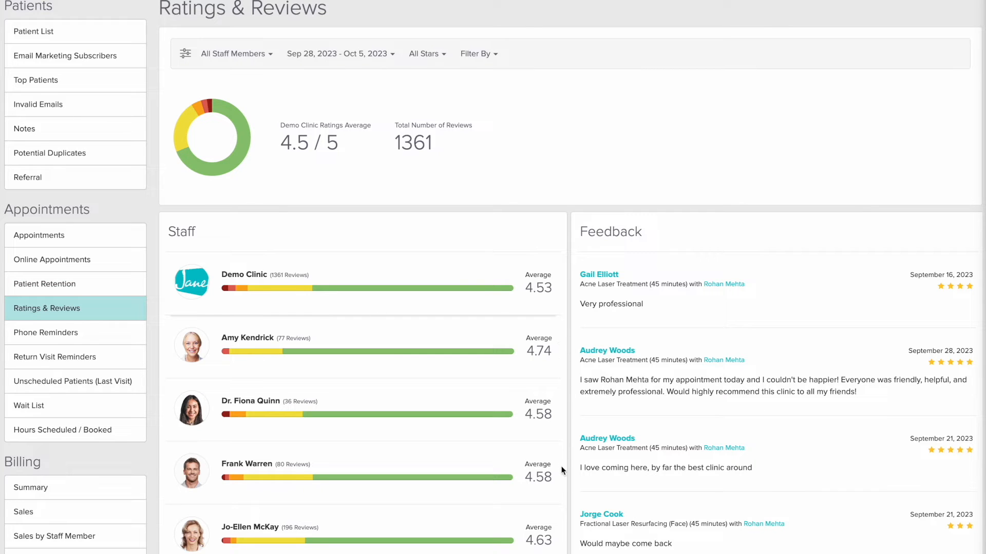
{"action": "scroll", "coordinate": [562, 466], "scroll_direction": "down", "scroll_amount": 1}
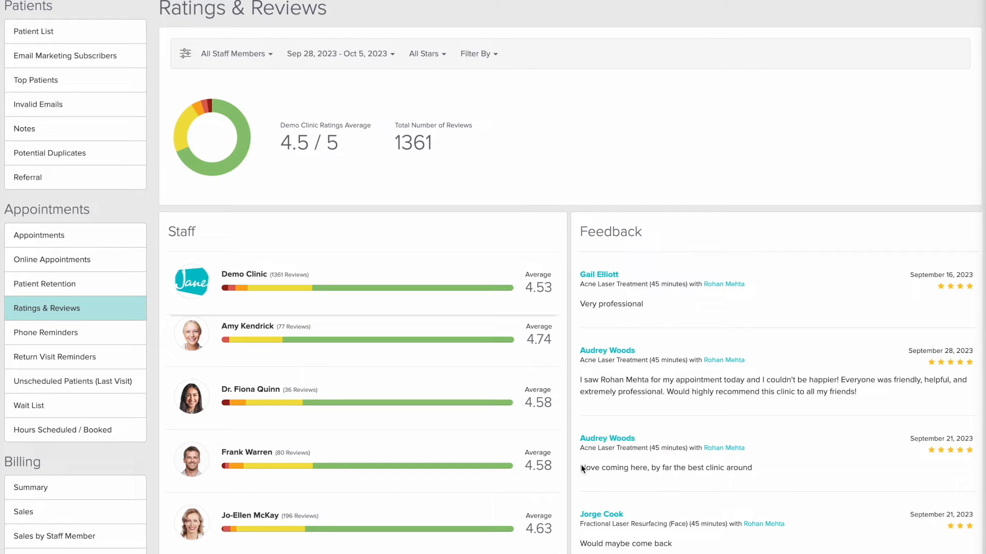
{"action": "left_click", "coordinate": [108, 434]}
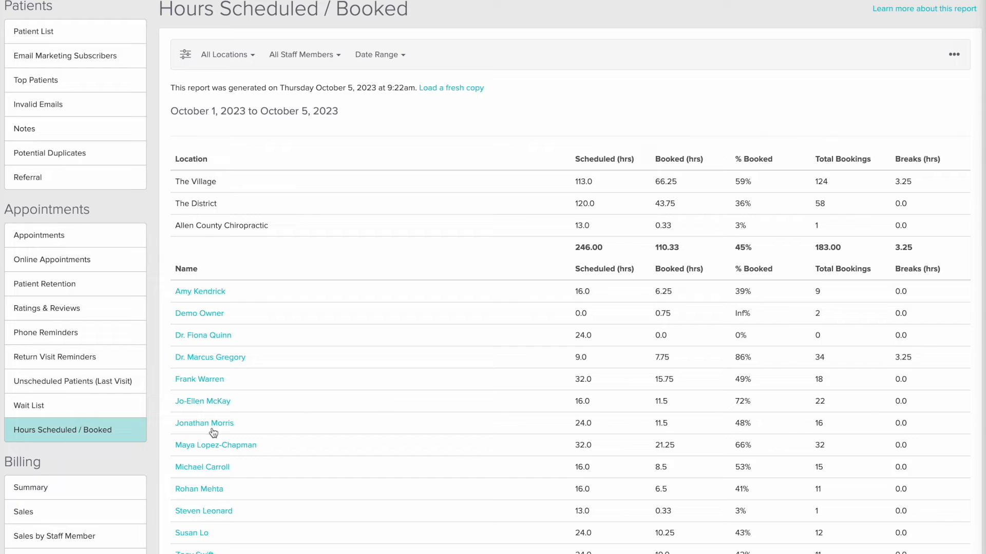
View the billing Summary report and the Sales by Staff Member report
{"action": "scroll", "coordinate": [101, 471], "scroll_direction": "down", "scroll_amount": 5}
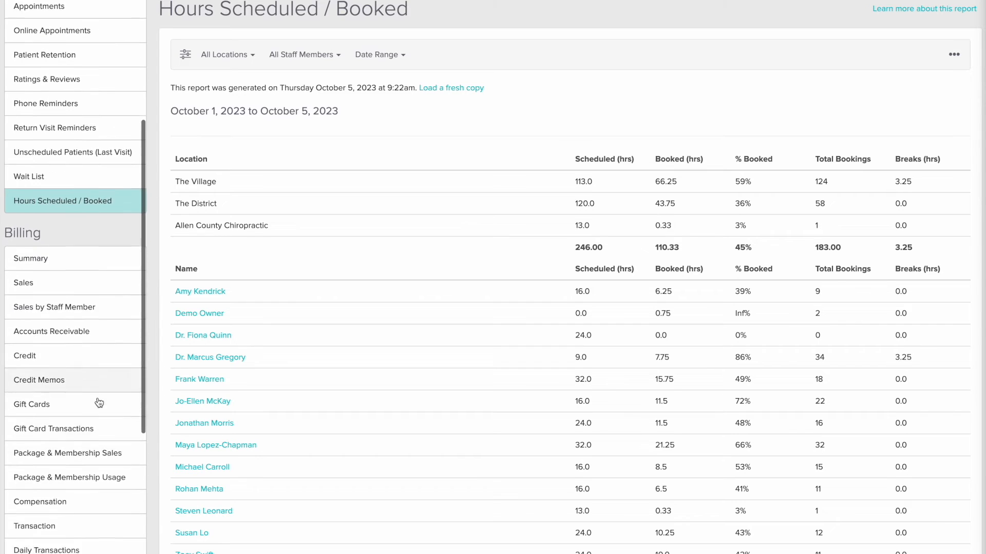
{"action": "scroll", "coordinate": [100, 401], "scroll_direction": "down", "scroll_amount": 2}
{"action": "left_click", "coordinate": [55, 152]}
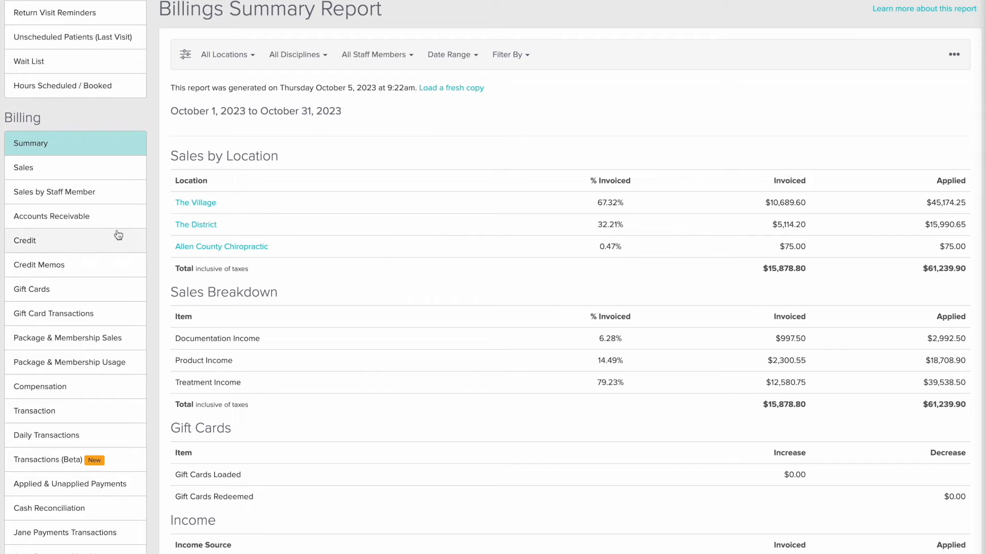
{"action": "left_click", "coordinate": [101, 199]}
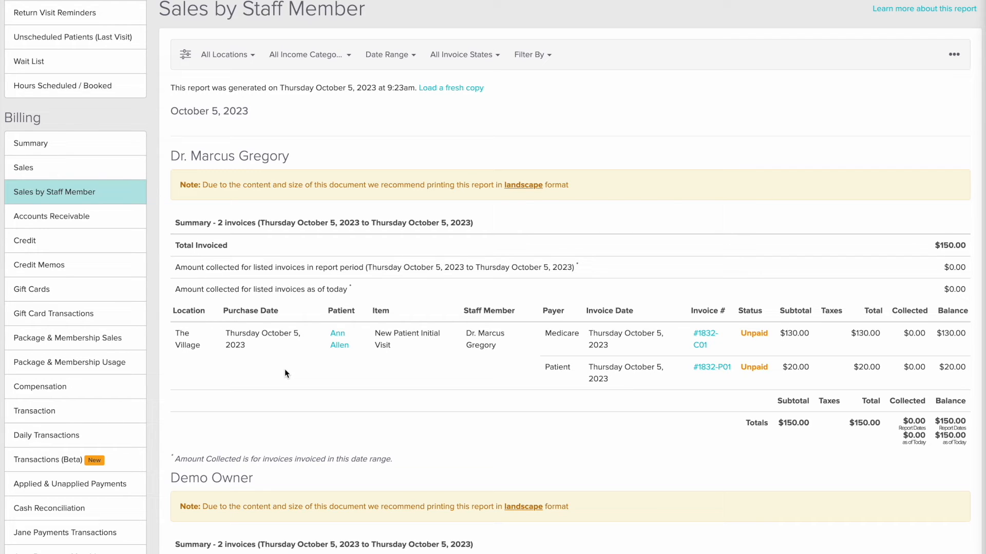
Examine the Compensation report's income, commissions and fees, and look over the remaining billing reports on offer
{"action": "left_click", "coordinate": [75, 392]}
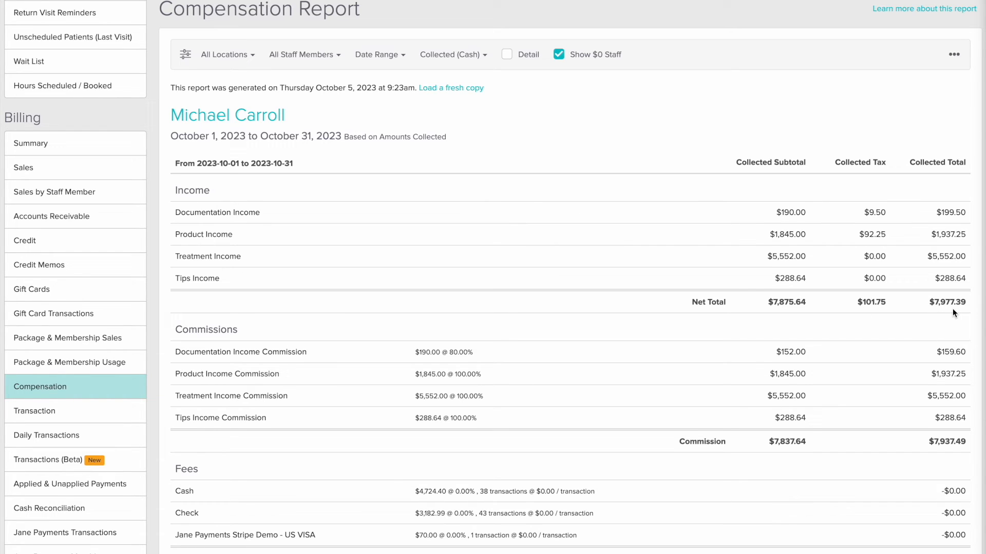
{"action": "scroll", "coordinate": [105, 439], "scroll_direction": "up", "scroll_amount": 1}
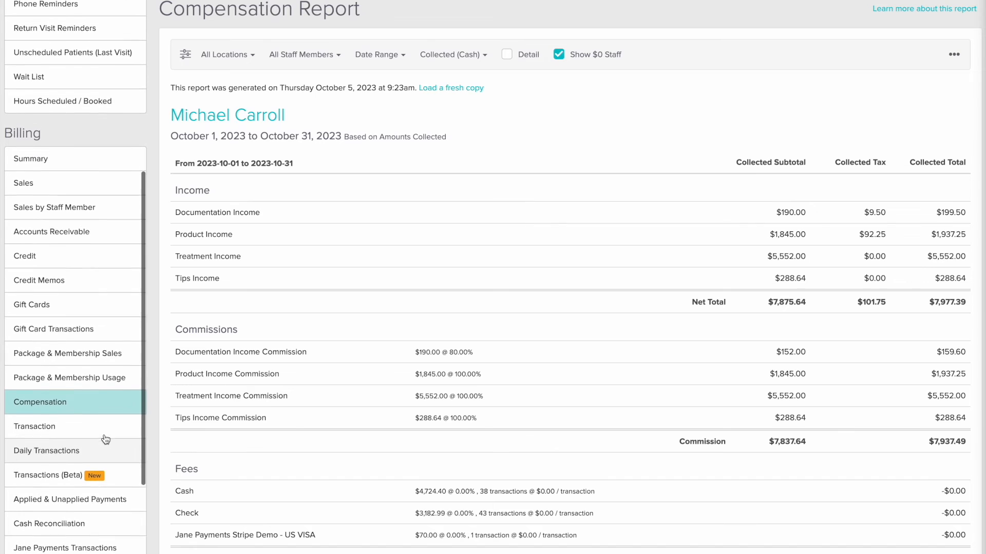
{"action": "scroll", "coordinate": [106, 439], "scroll_direction": "down", "scroll_amount": 4}
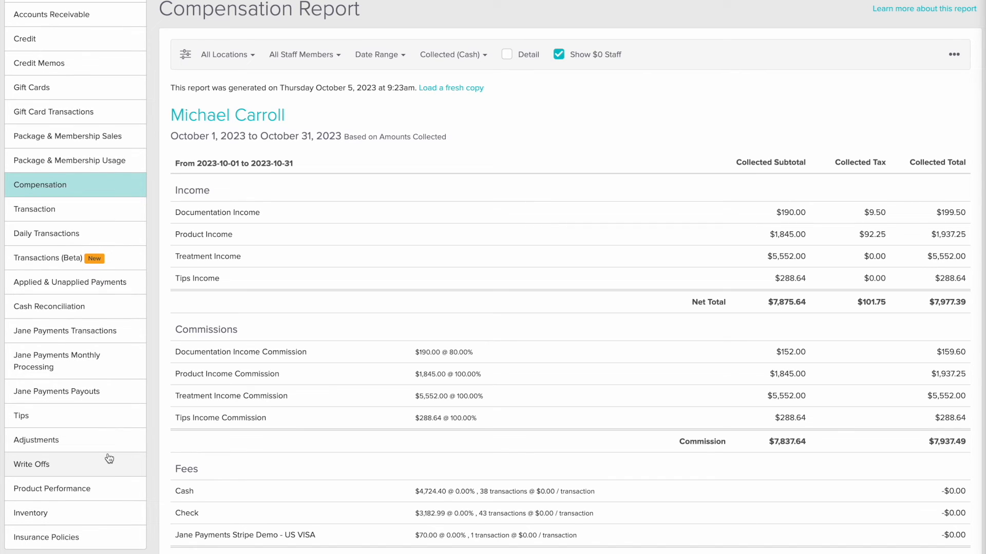
View the Jane Payments Payouts report and the Activity log, and return to the start of the report list
{"action": "left_click", "coordinate": [85, 396]}
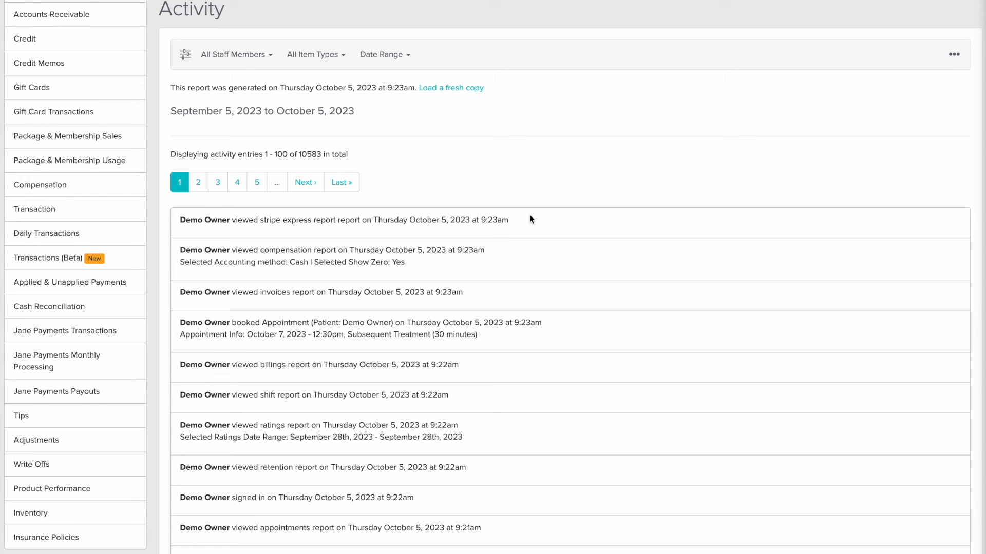
{"action": "scroll", "coordinate": [66, 218], "scroll_direction": "up", "scroll_amount": 10}
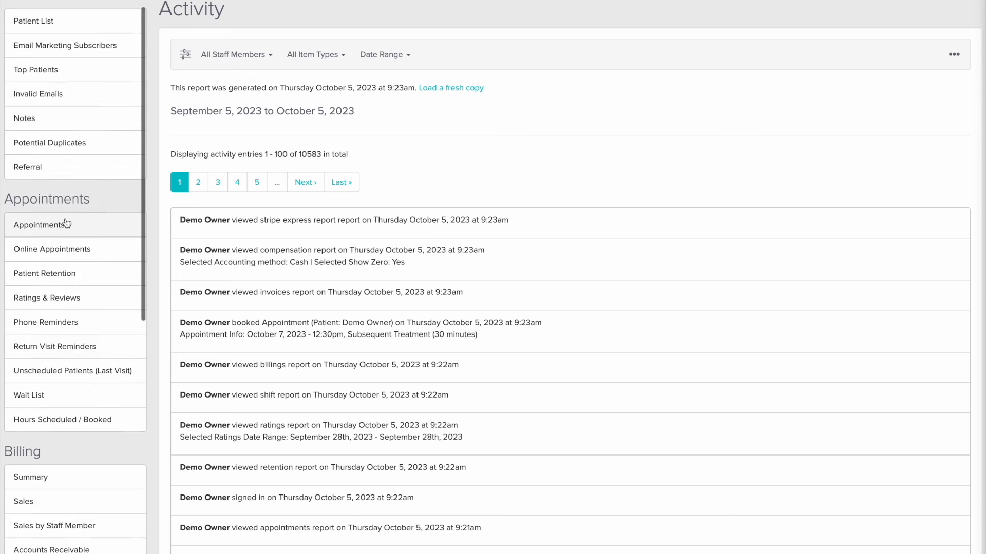
{"action": "scroll", "coordinate": [65, 223], "scroll_direction": "up", "scroll_amount": 1}
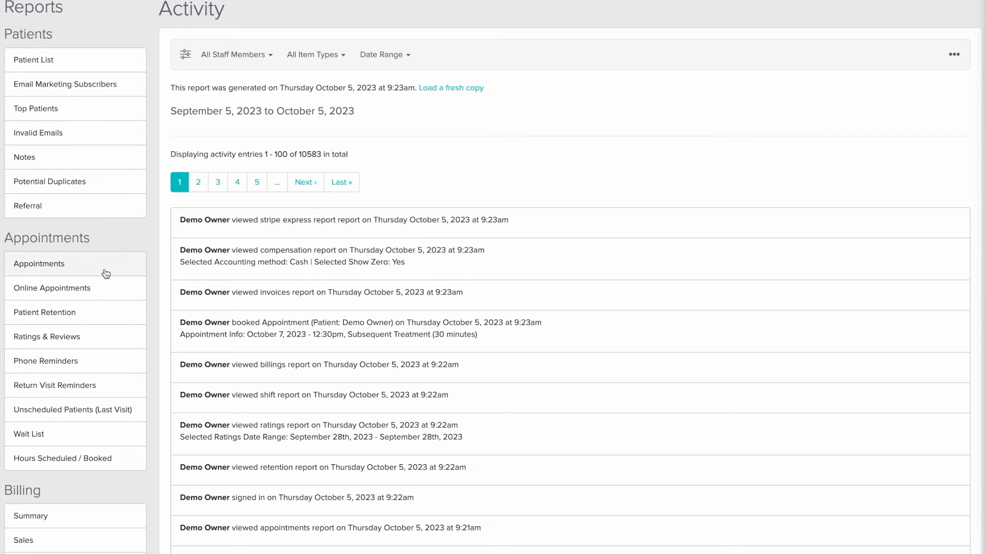